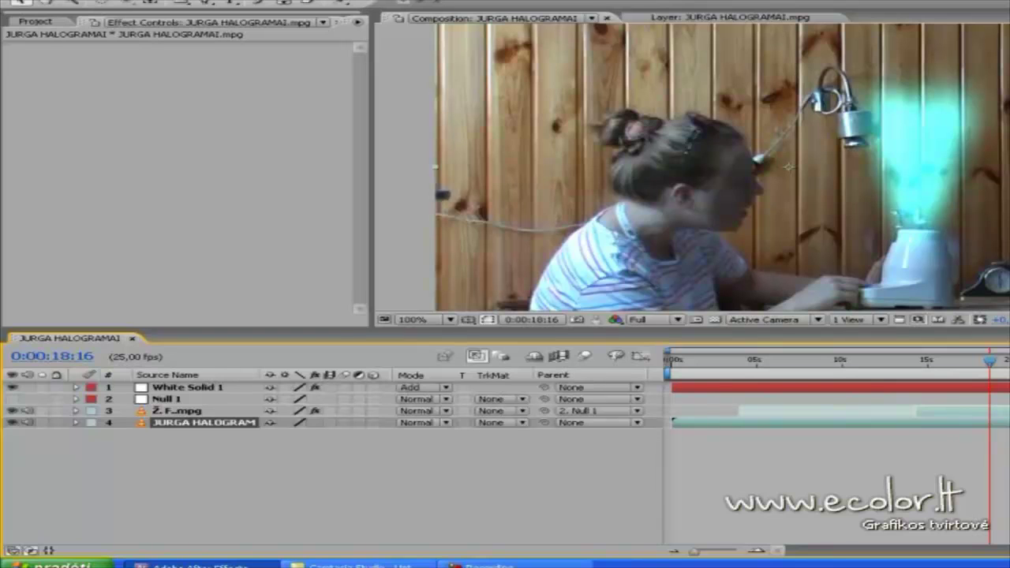
Step: Lower the opacity of the White Solid 1 layer to 66%
{"action": "left_click", "coordinate": [187, 388]}
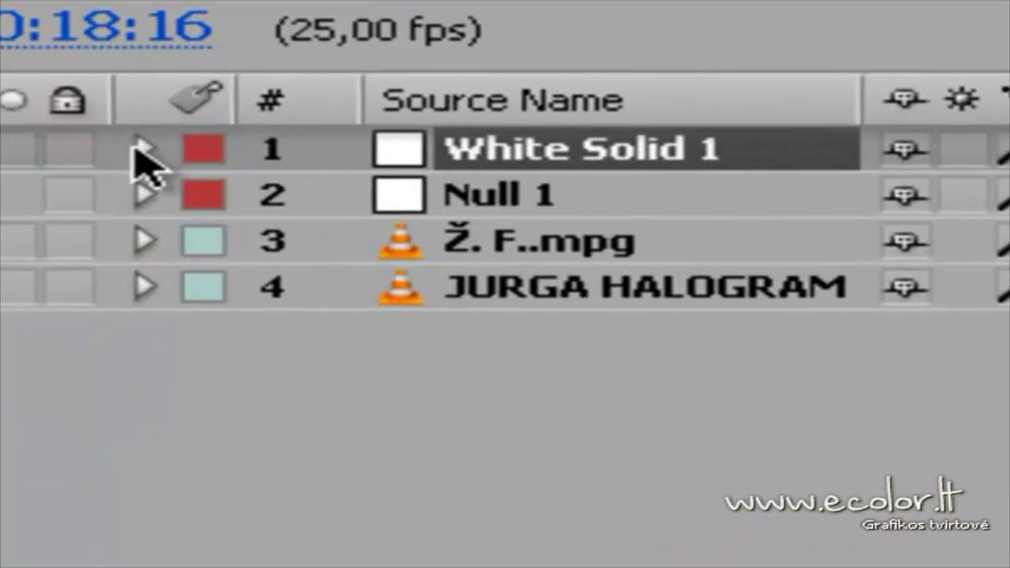
{"action": "left_click", "coordinate": [140, 148]}
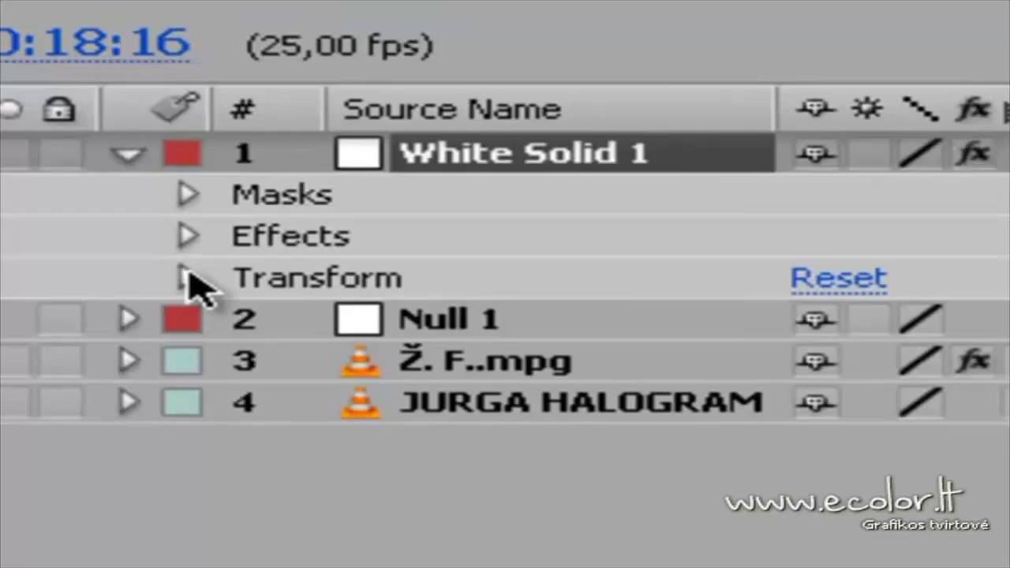
{"action": "left_click", "coordinate": [187, 276]}
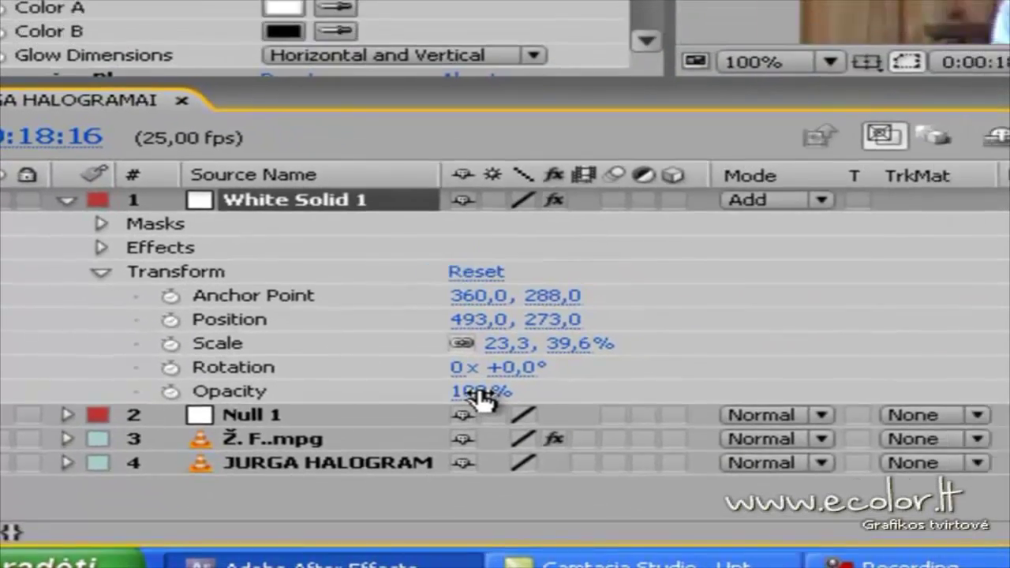
{"action": "left_click_drag", "start_coordinate": [482, 398], "coordinate": [426, 405]}
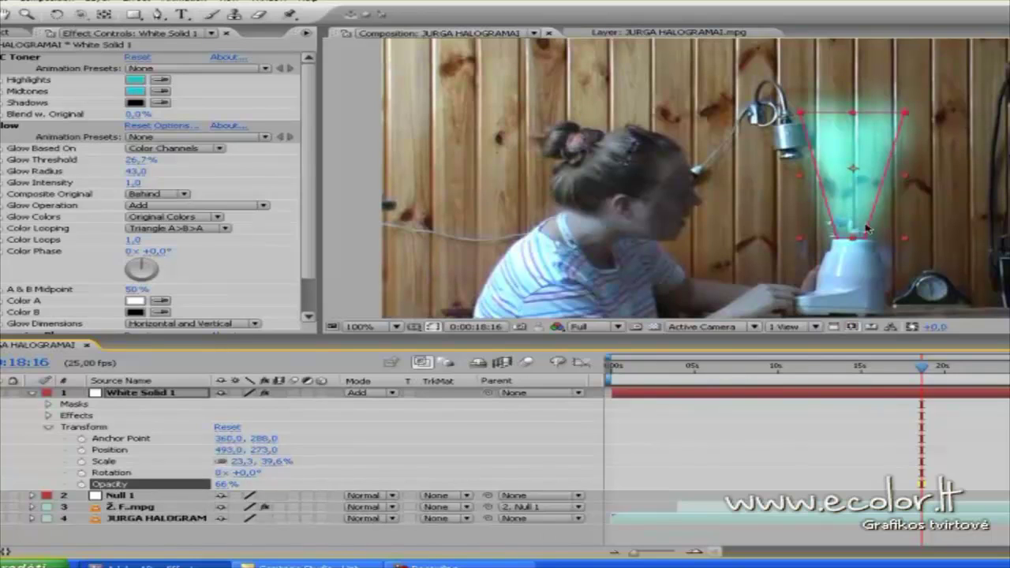
{"action": "left_click", "coordinate": [31, 392]}
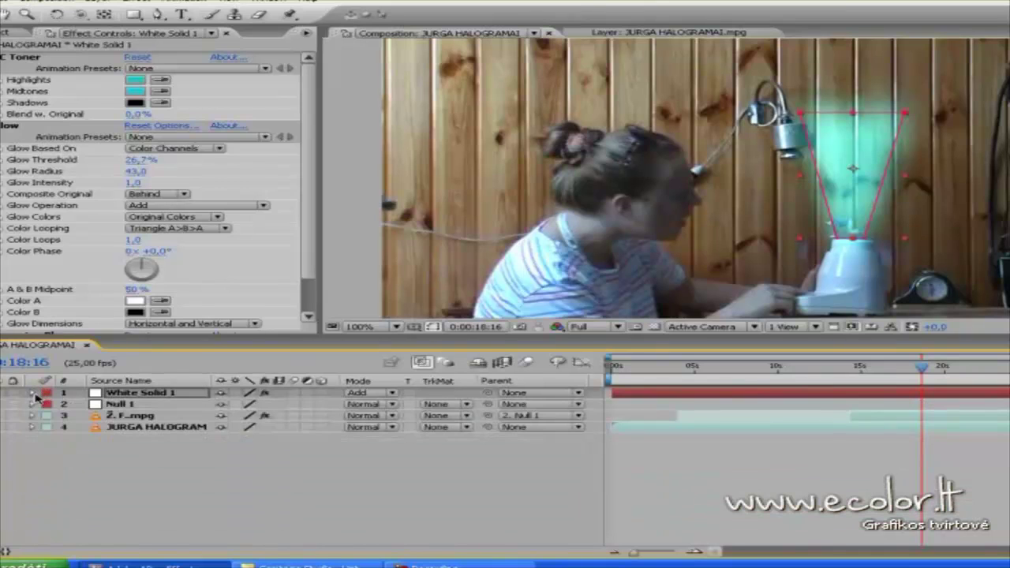
Step: Trim the start of the White Solid 1 layer to 0:00:14:07, where the Ž. F..mpg clip begins
{"action": "left_click_drag", "start_coordinate": [925, 370], "coordinate": [1003, 369]}
{"action": "left_click_drag", "start_coordinate": [834, 368], "coordinate": [853, 391]}
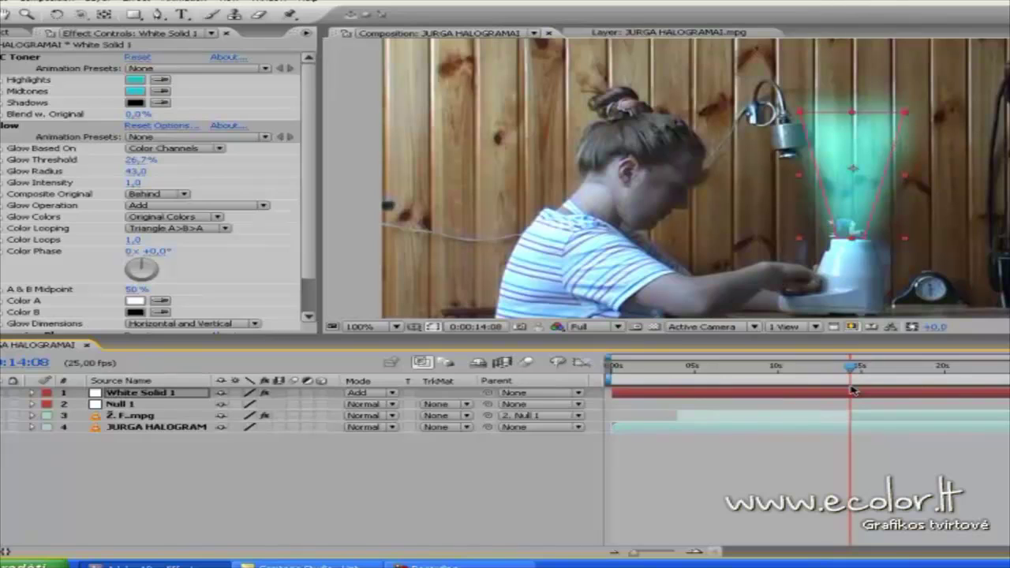
{"action": "left_click_drag", "start_coordinate": [614, 392], "coordinate": [847, 405]}
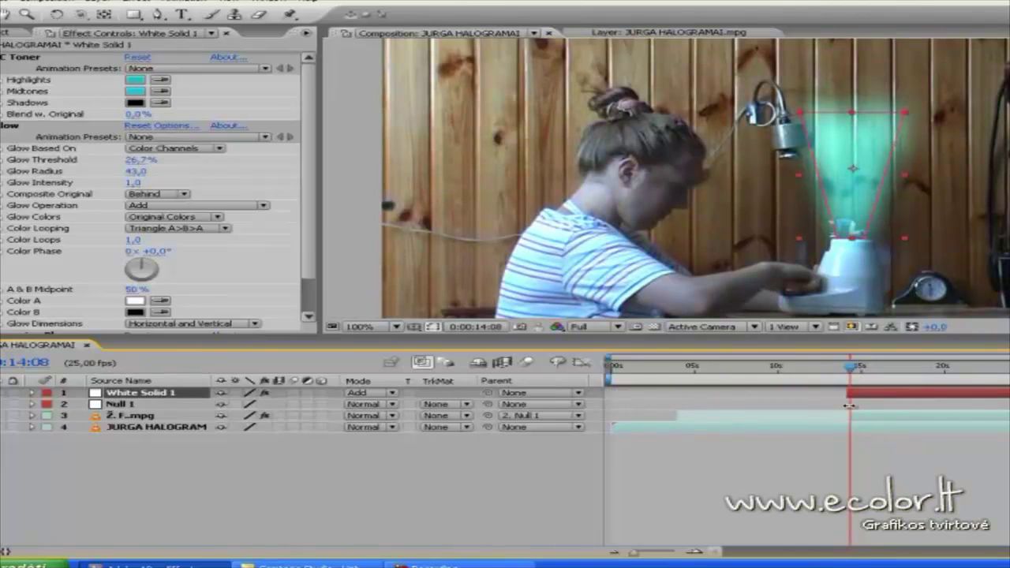
{"action": "mouse_move", "coordinate": [853, 369]}
{"action": "left_mouse_down"}
{"action": "mouse_move", "coordinate": [843, 372]}
{"action": "mouse_move", "coordinate": [857, 381]}
{"action": "mouse_move", "coordinate": [850, 384]}
{"action": "left_mouse_up"}
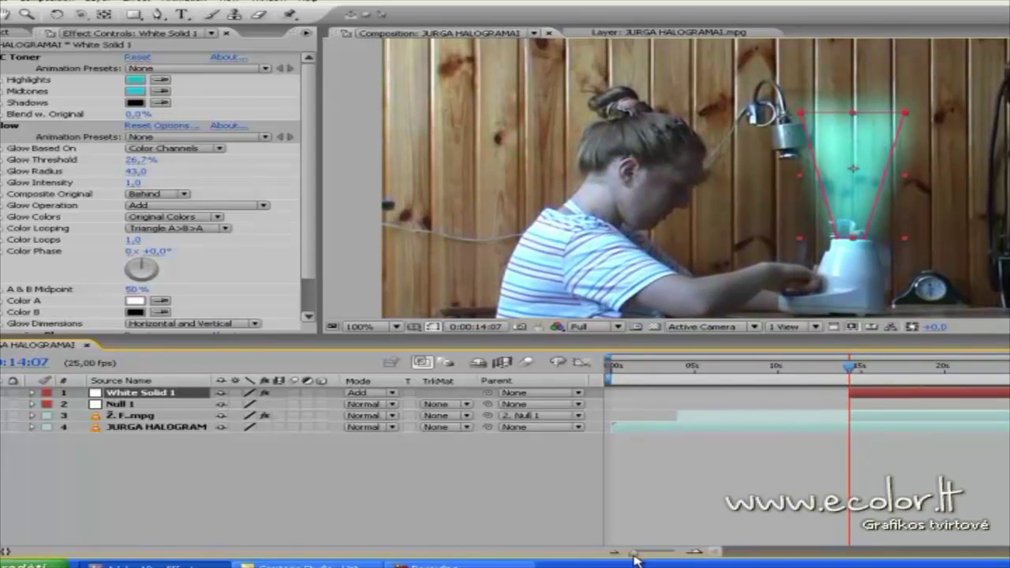
Step: Add an Opacity keyframe at 100% to the Ž. F..mpg layer at 0:00:15:16
{"action": "left_click_drag", "start_coordinate": [633, 555], "coordinate": [669, 555]}
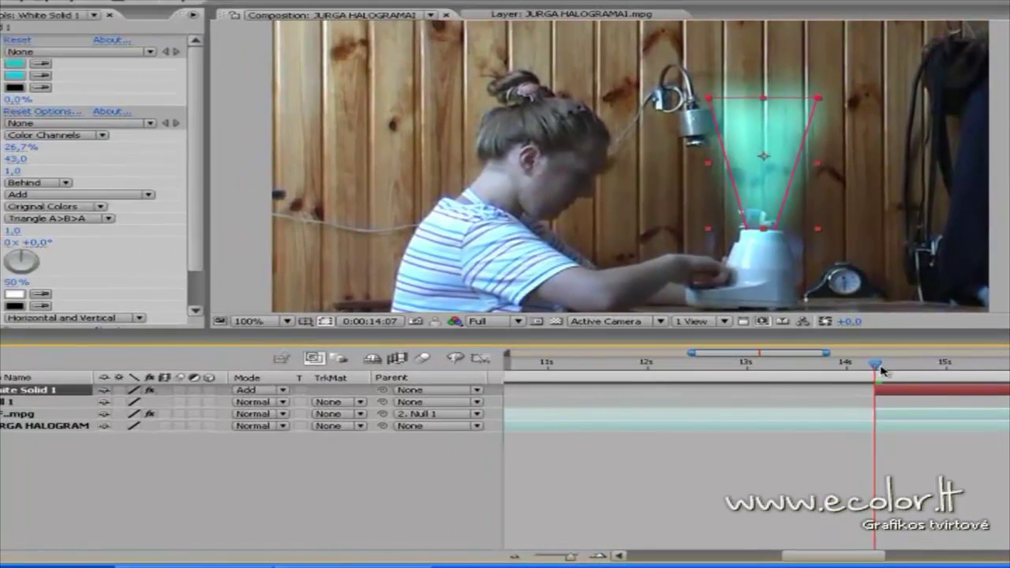
{"action": "left_click_drag", "start_coordinate": [881, 371], "coordinate": [931, 385]}
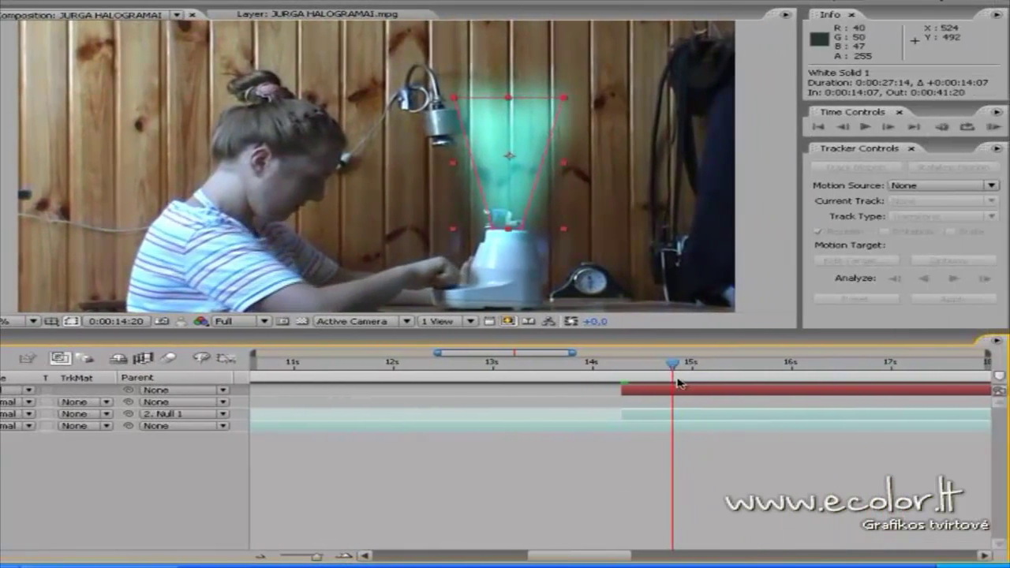
{"action": "left_click_drag", "start_coordinate": [679, 383], "coordinate": [726, 387]}
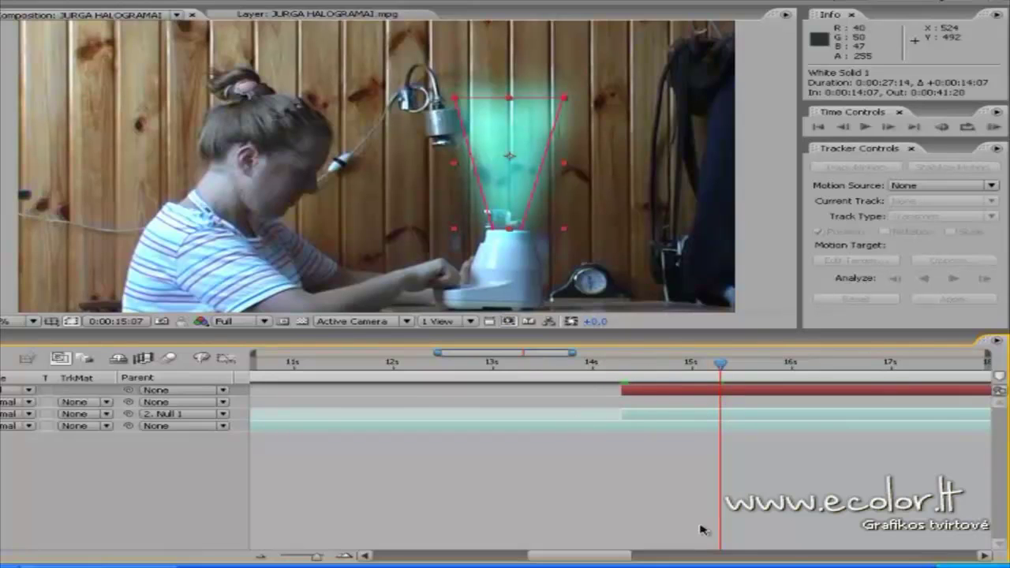
{"action": "double_click", "coordinate": [704, 420]}
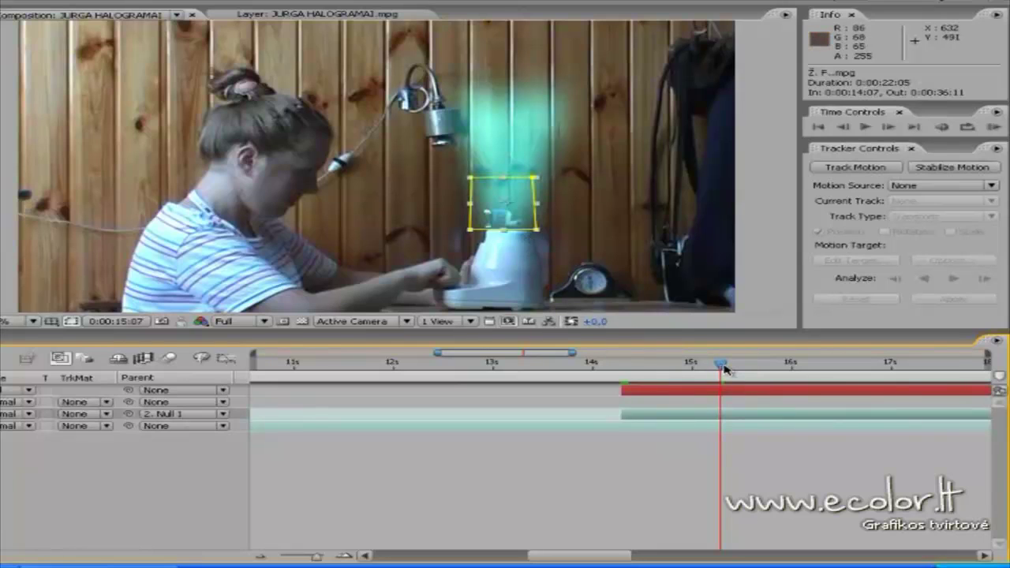
{"action": "left_click_drag", "start_coordinate": [725, 365], "coordinate": [756, 365]}
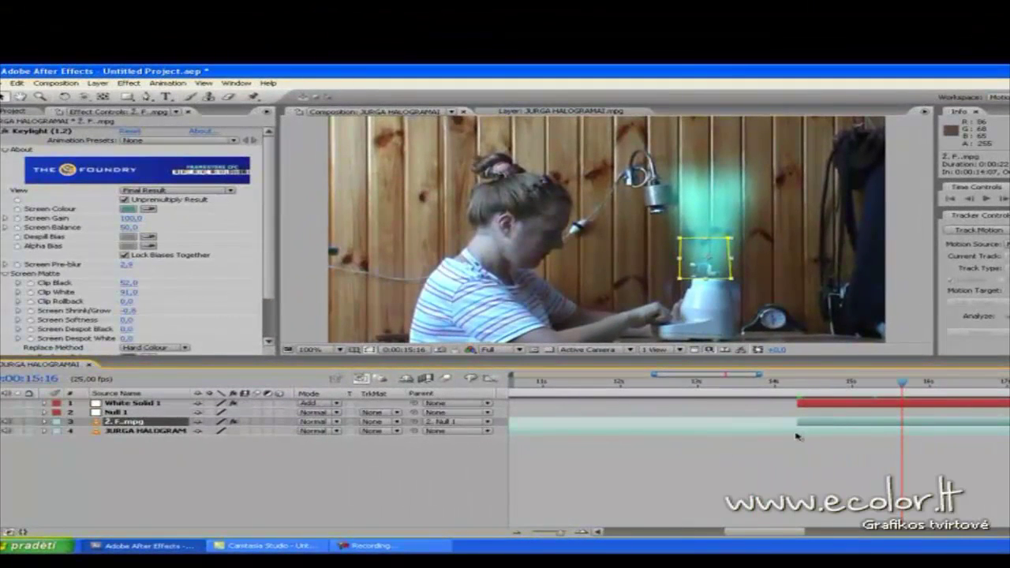
{"action": "left_click", "coordinate": [45, 422]}
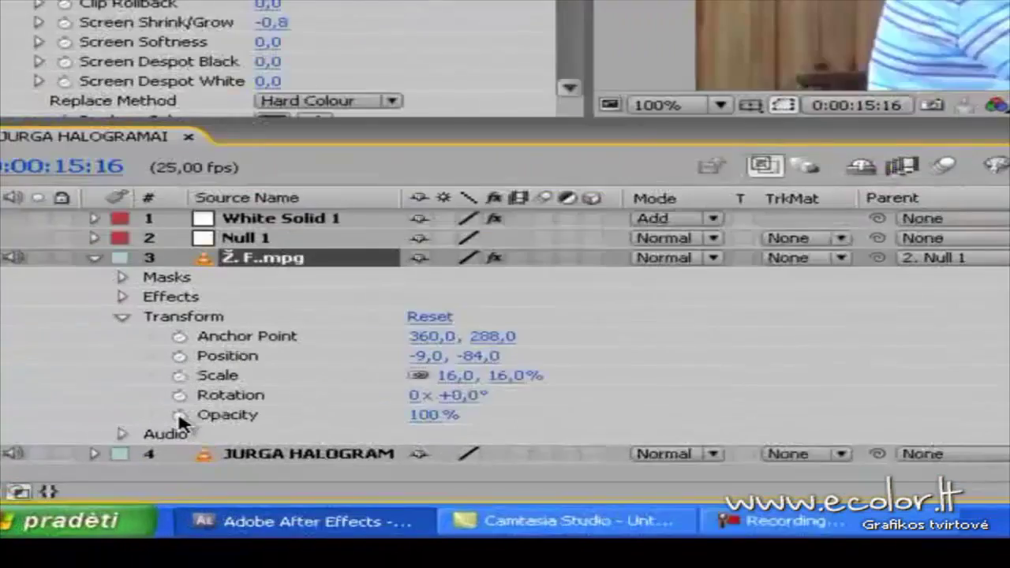
{"action": "left_click", "coordinate": [84, 496]}
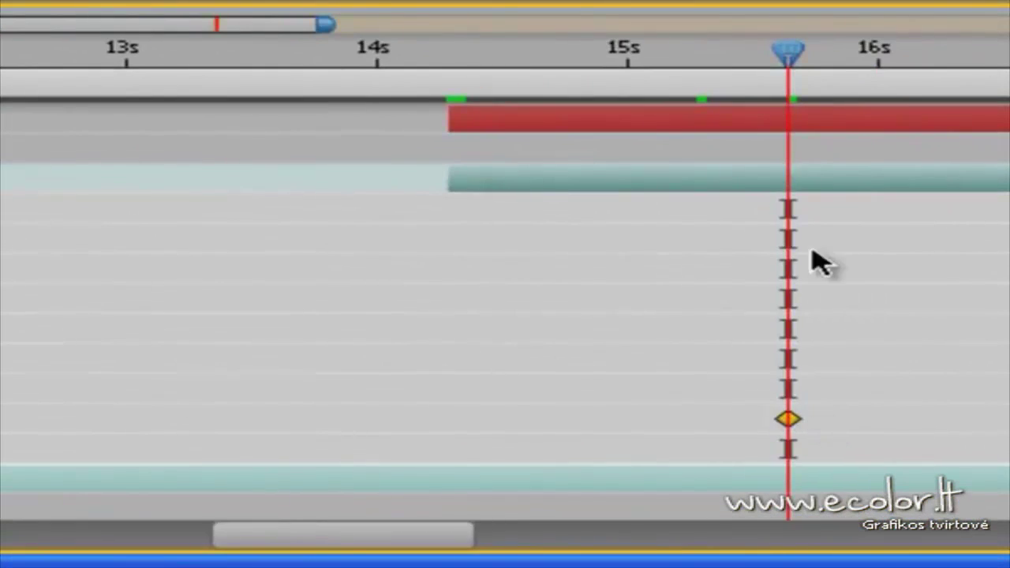
Step: Set the Ž. F..mpg layer's opacity to 0% at 0:00:14:24 to start the fade-in
{"action": "left_click_drag", "start_coordinate": [789, 55], "coordinate": [592, 130]}
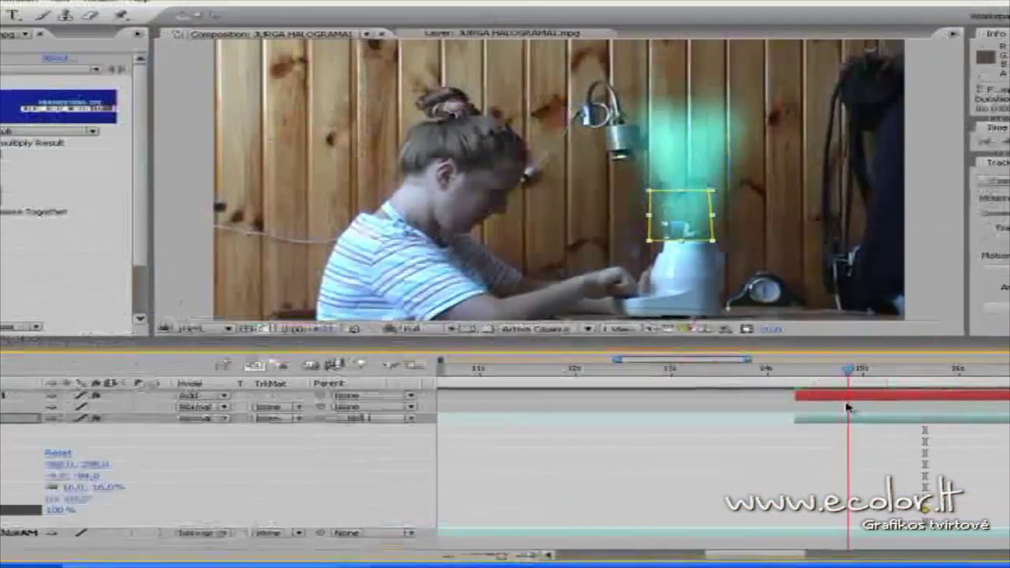
{"action": "left_click_drag", "start_coordinate": [849, 407], "coordinate": [874, 476]}
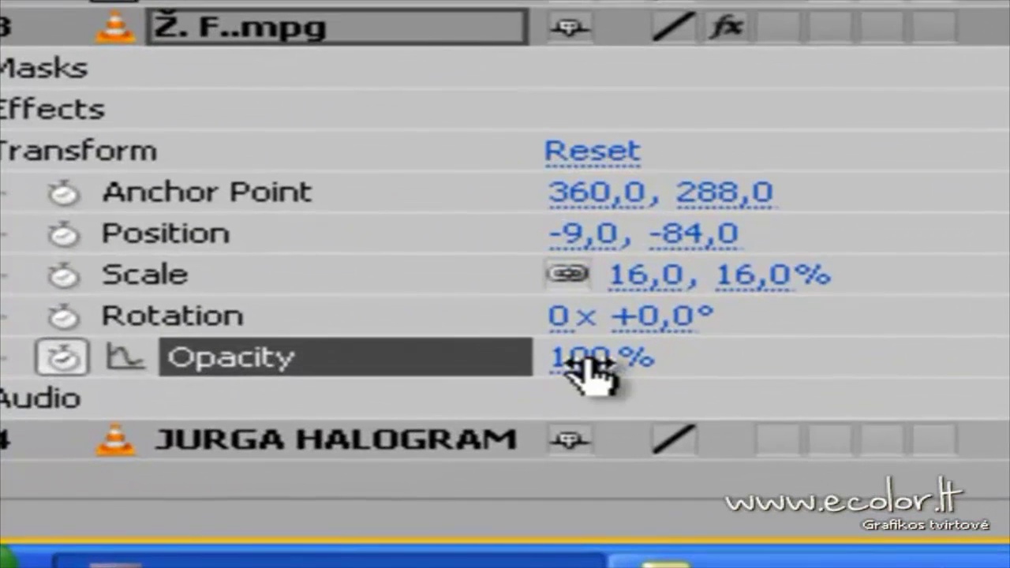
{"action": "left_click_drag", "start_coordinate": [580, 365], "coordinate": [21, 406]}
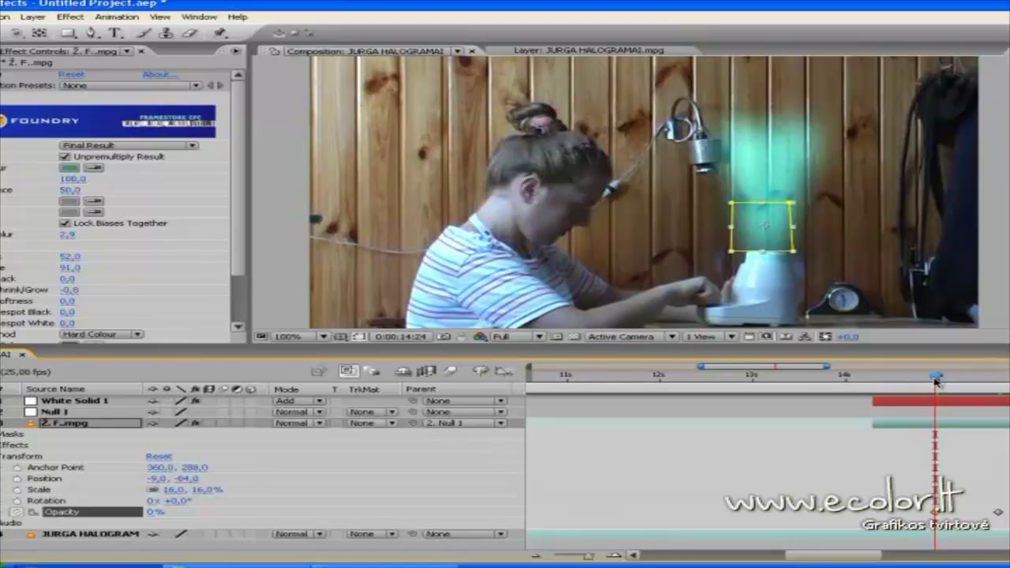
Step: Delay the Ž. F..mpg fade-in by moving its first Opacity keyframe to about 15.4 s and its second to about 16.2 s
{"action": "left_click_drag", "start_coordinate": [935, 381], "coordinate": [999, 399]}
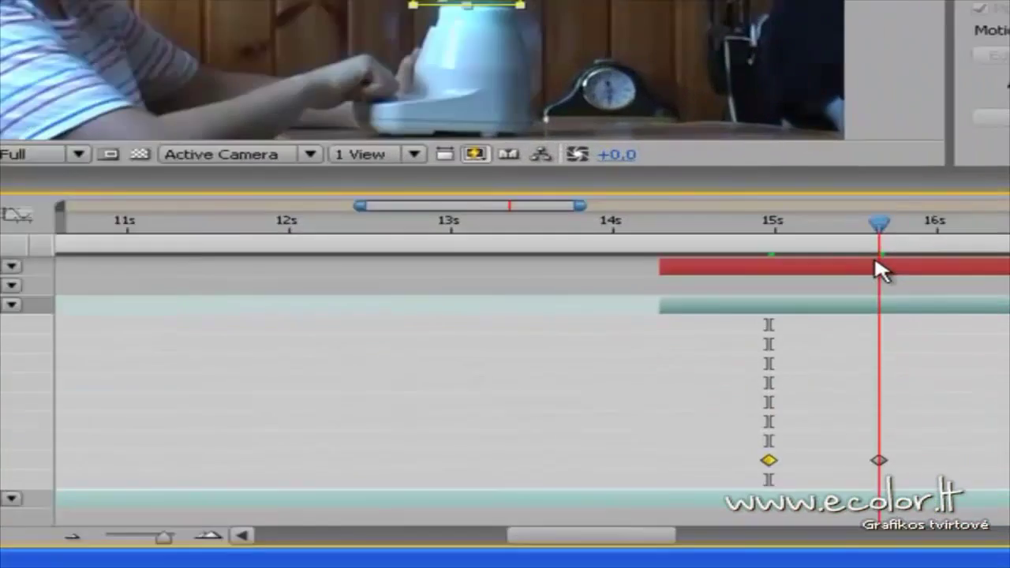
{"action": "left_click_drag", "start_coordinate": [879, 264], "coordinate": [839, 266]}
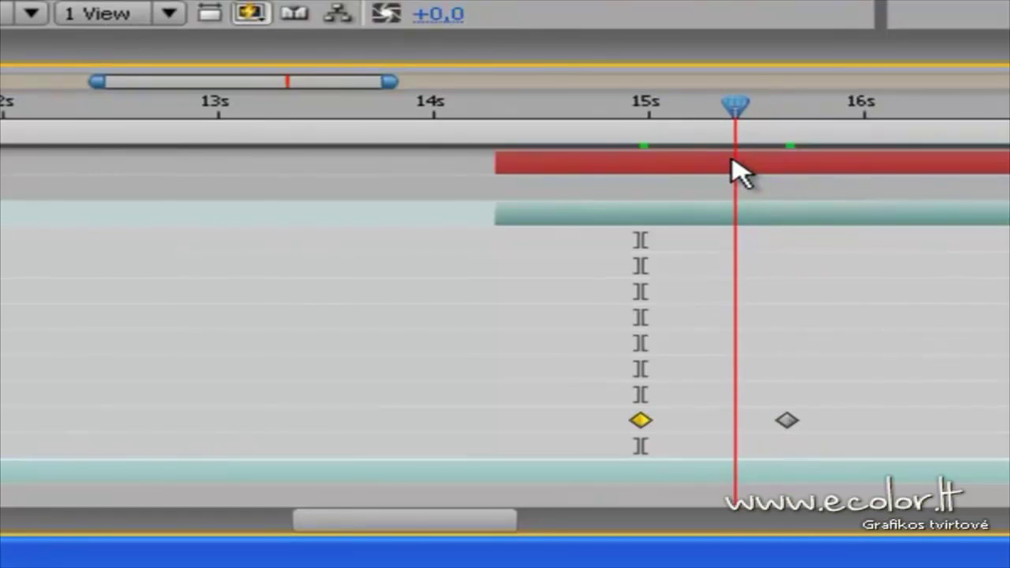
{"action": "left_click_drag", "start_coordinate": [734, 170], "coordinate": [744, 169]}
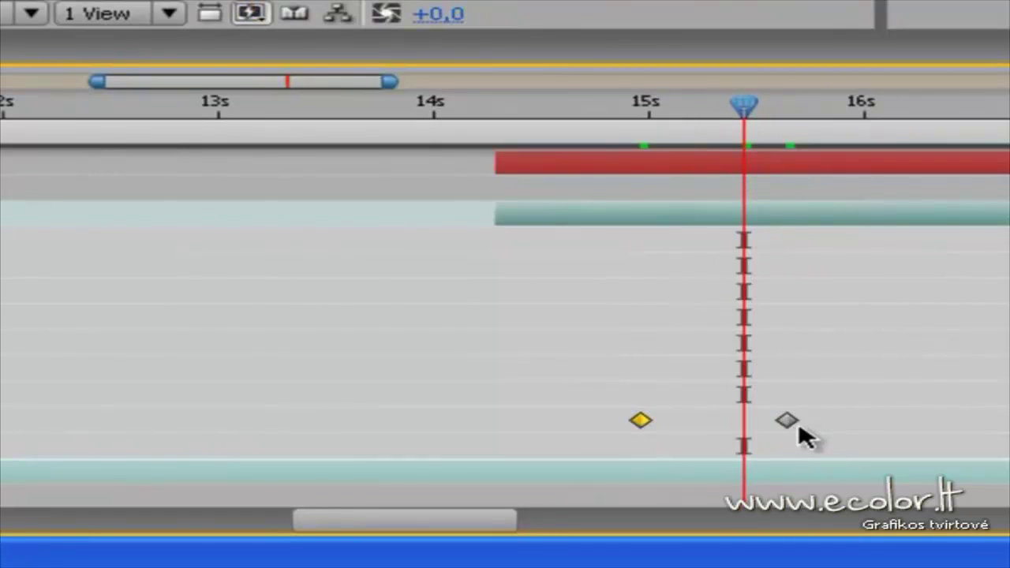
{"action": "left_click_drag", "start_coordinate": [788, 418], "coordinate": [909, 431]}
{"action": "left_click_drag", "start_coordinate": [751, 104], "coordinate": [891, 107]}
{"action": "left_click_drag", "start_coordinate": [943, 164], "coordinate": [757, 212]}
{"action": "left_click_drag", "start_coordinate": [727, 427], "coordinate": [746, 427]}
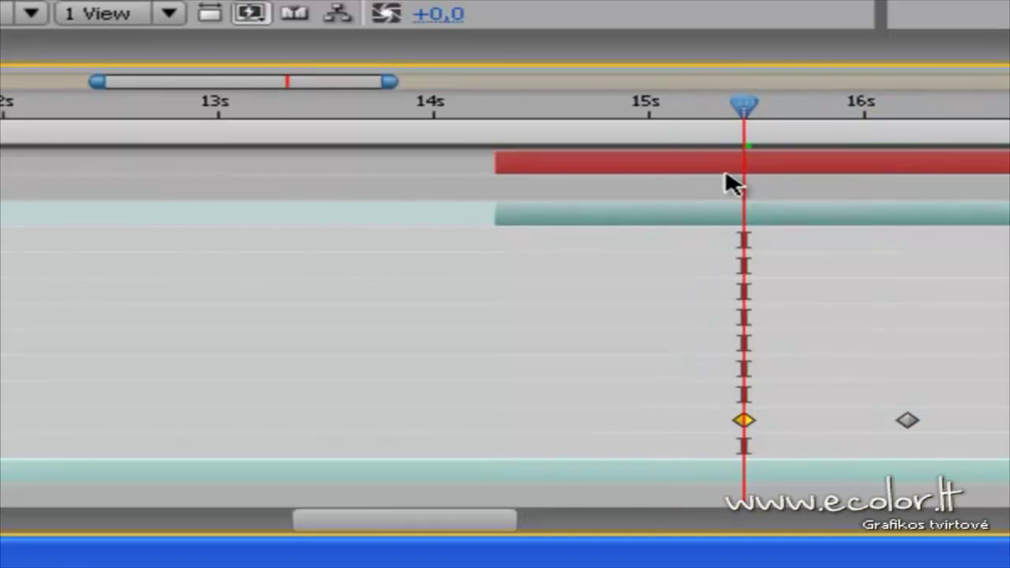
Step: Add a Mask Path keyframe to Mask 1 of the White Solid 1 layer at 0:00:15:16
{"action": "left_click_drag", "start_coordinate": [749, 104], "coordinate": [789, 142]}
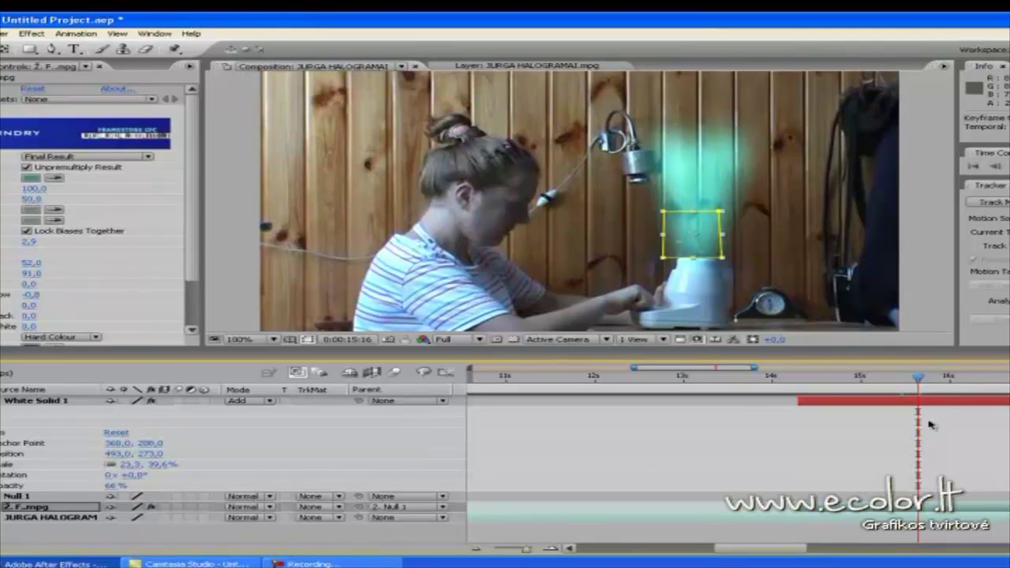
{"action": "left_click", "coordinate": [947, 405]}
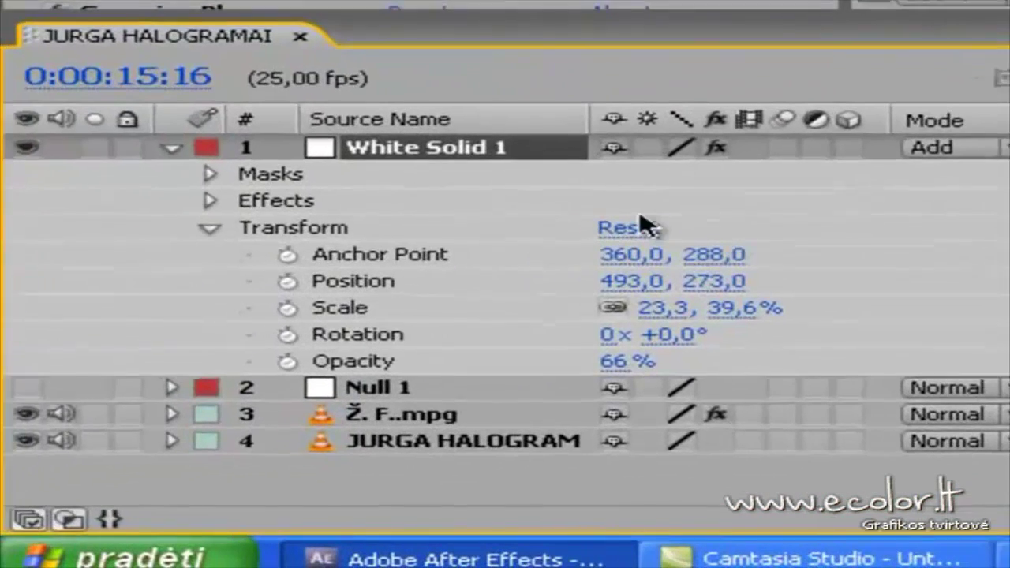
{"action": "left_click", "coordinate": [208, 170]}
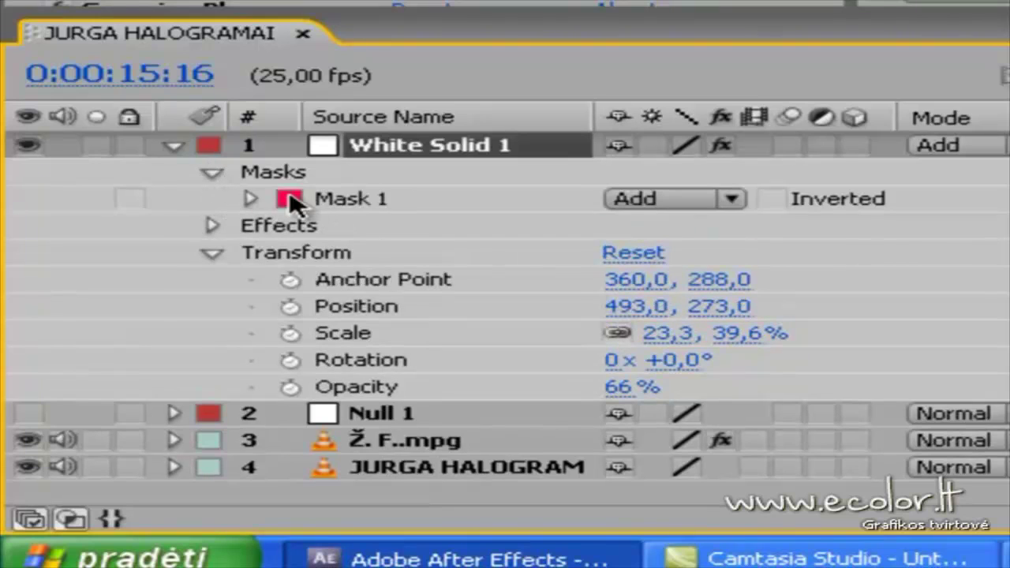
{"action": "left_click", "coordinate": [251, 199]}
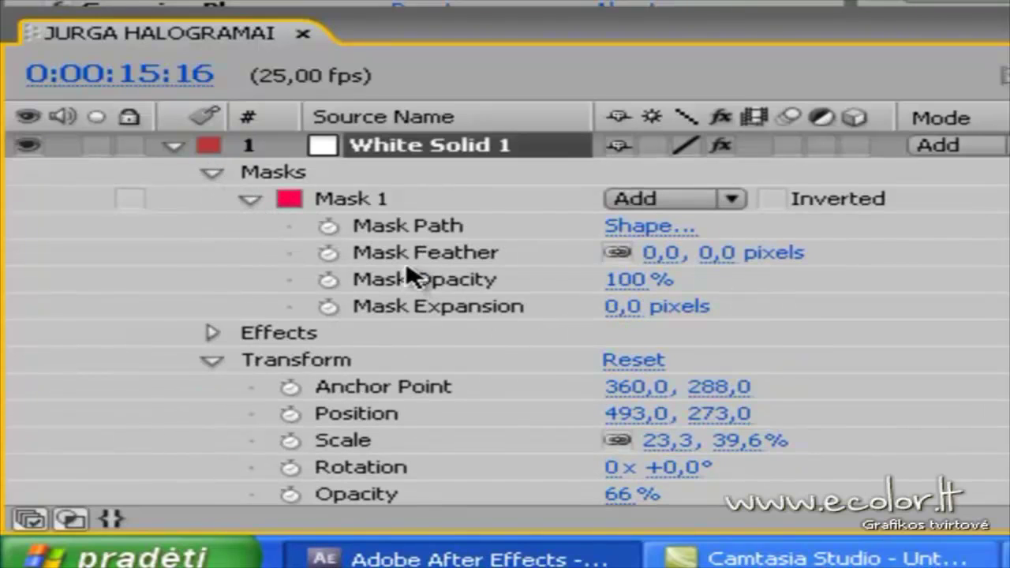
{"action": "left_click", "coordinate": [329, 228]}
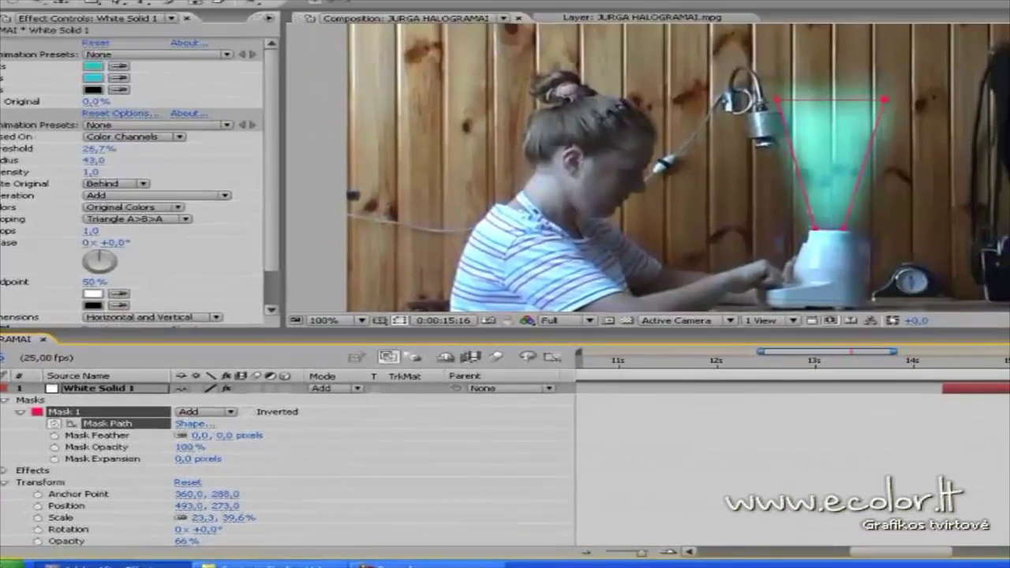
{"action": "key", "text": "ctrl+t"}
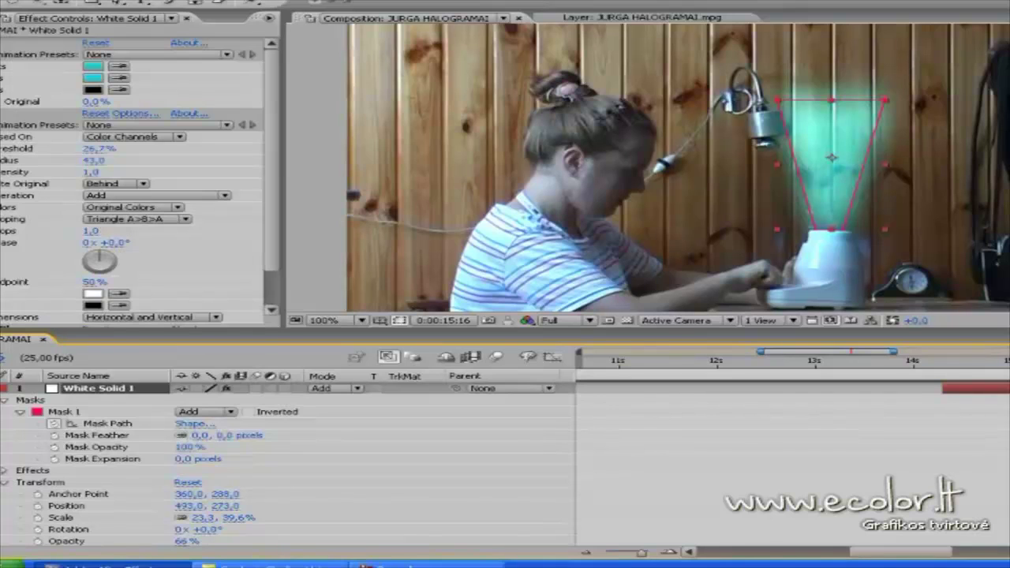
Step: Collapse Mask 1's two upper points onto the device's top rim at 0:00:14:24, and move its full-height Mask Path keyframe to about 15.8 s
{"action": "left_click_drag", "start_coordinate": [1003, 361], "coordinate": [962, 398]}
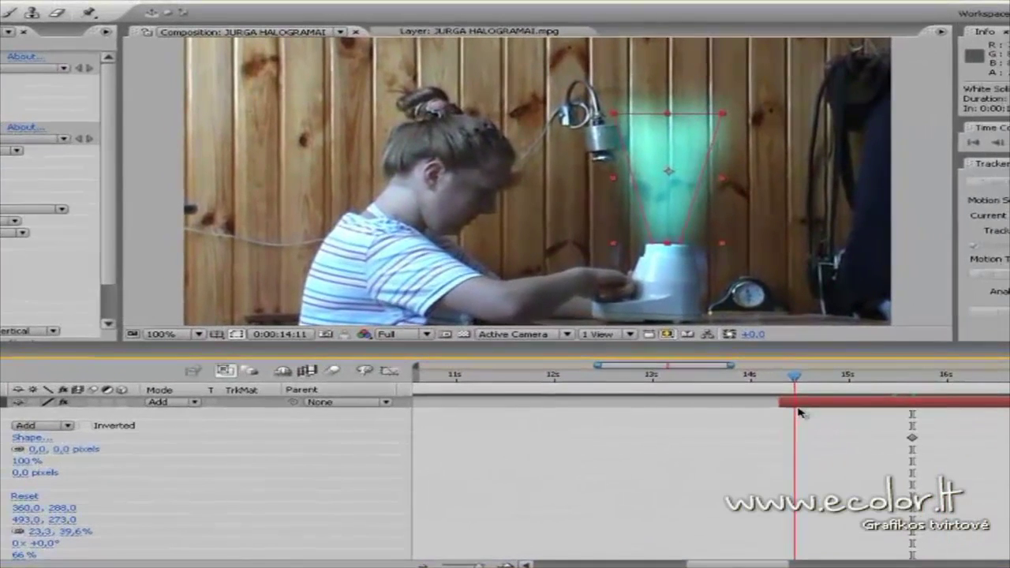
{"action": "left_click_drag", "start_coordinate": [799, 412], "coordinate": [861, 427]}
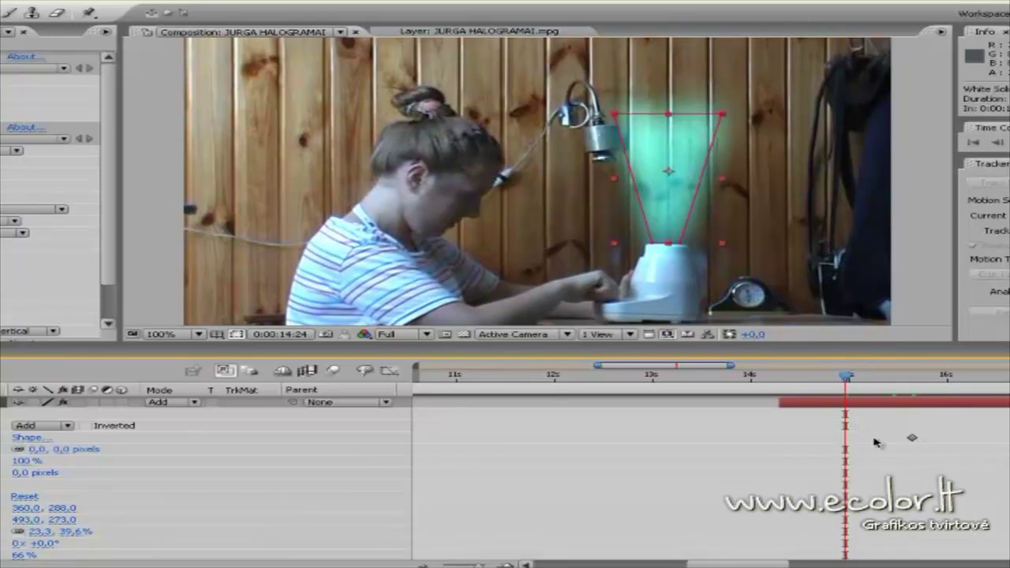
{"action": "left_click", "coordinate": [723, 116]}
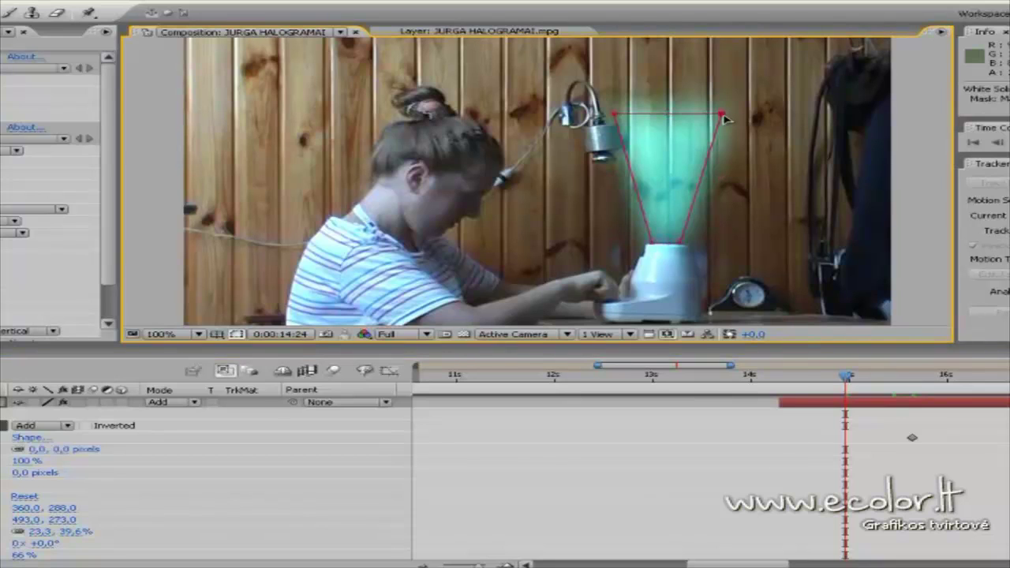
{"action": "left_click_drag", "start_coordinate": [723, 116], "coordinate": [698, 196]}
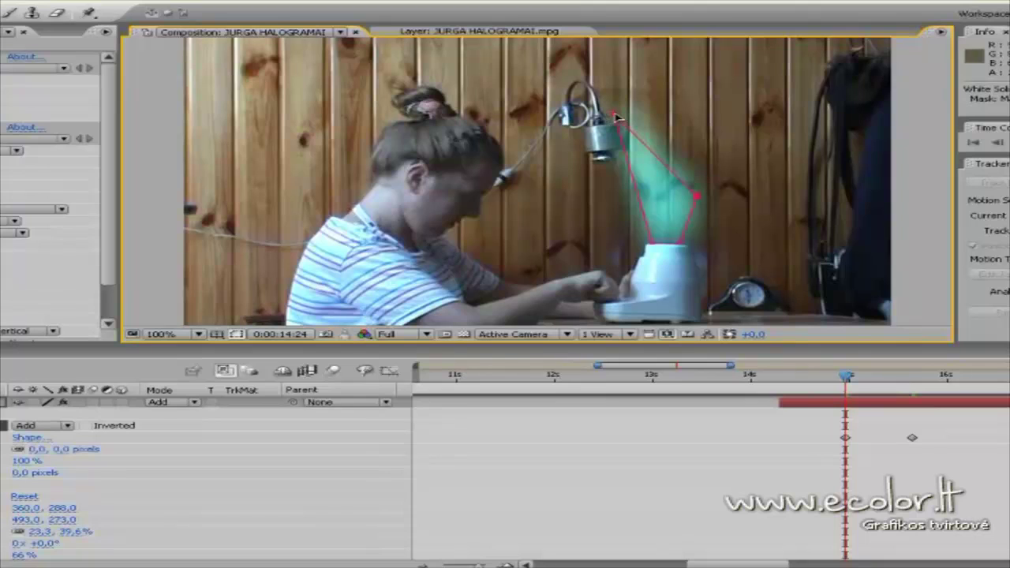
{"action": "left_click_drag", "start_coordinate": [614, 117], "coordinate": [646, 240]}
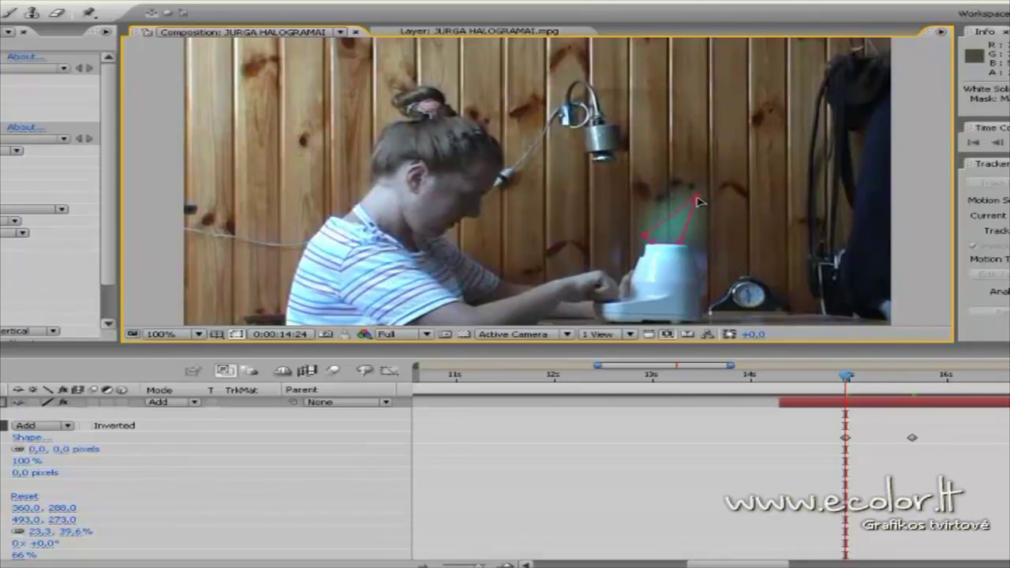
{"action": "left_click_drag", "start_coordinate": [699, 202], "coordinate": [685, 241]}
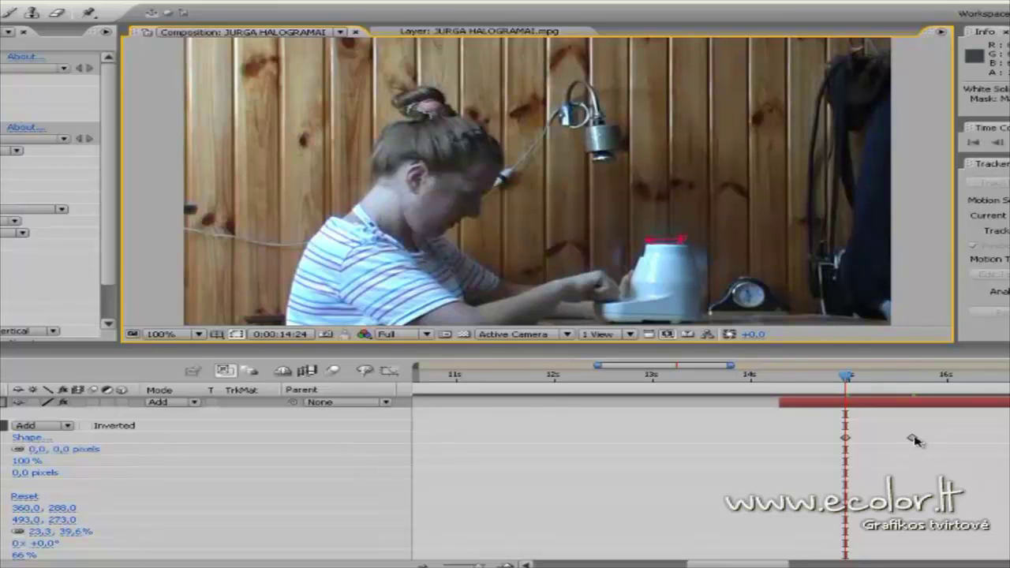
{"action": "left_click_drag", "start_coordinate": [914, 439], "coordinate": [931, 439]}
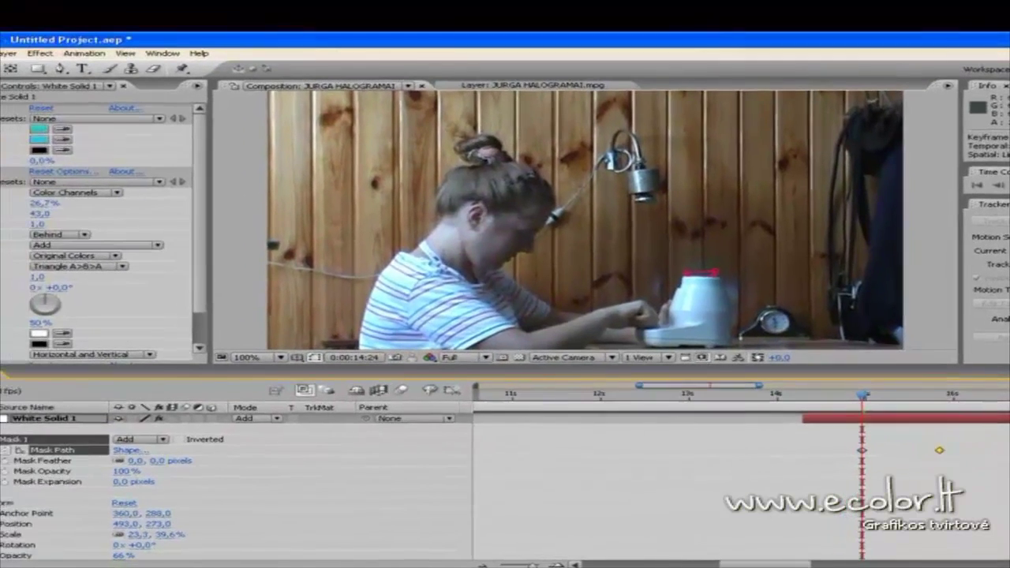
Step: Trim the start of the White Solid 1 layer to 0:00:14:22 and preview the light beam growing out of the device
{"action": "key", "text": "ctrl+grave"}
{"action": "left_click_drag", "start_coordinate": [869, 400], "coordinate": [828, 431]}
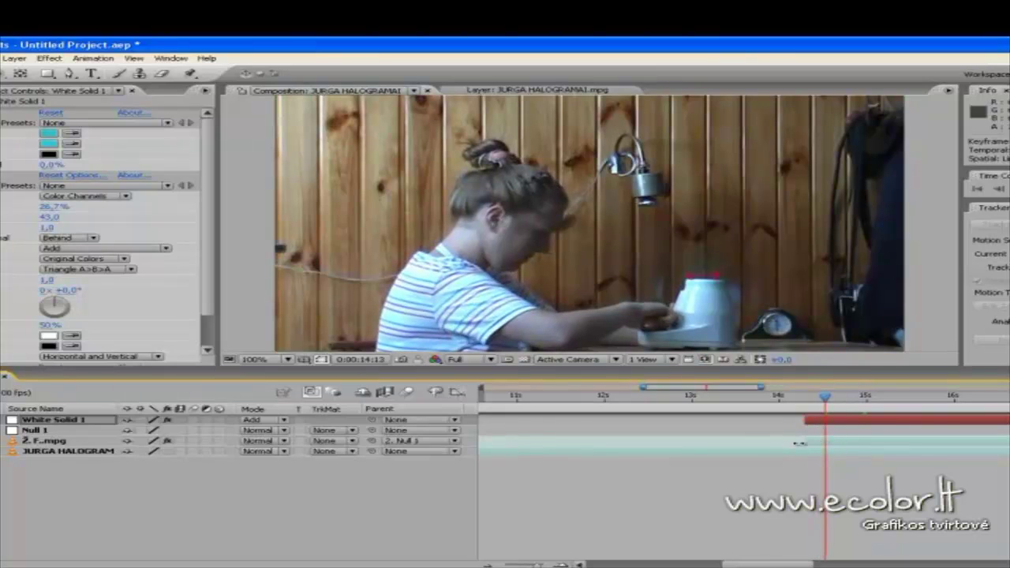
{"action": "left_click", "coordinate": [829, 451]}
{"action": "key", "text": "space"}
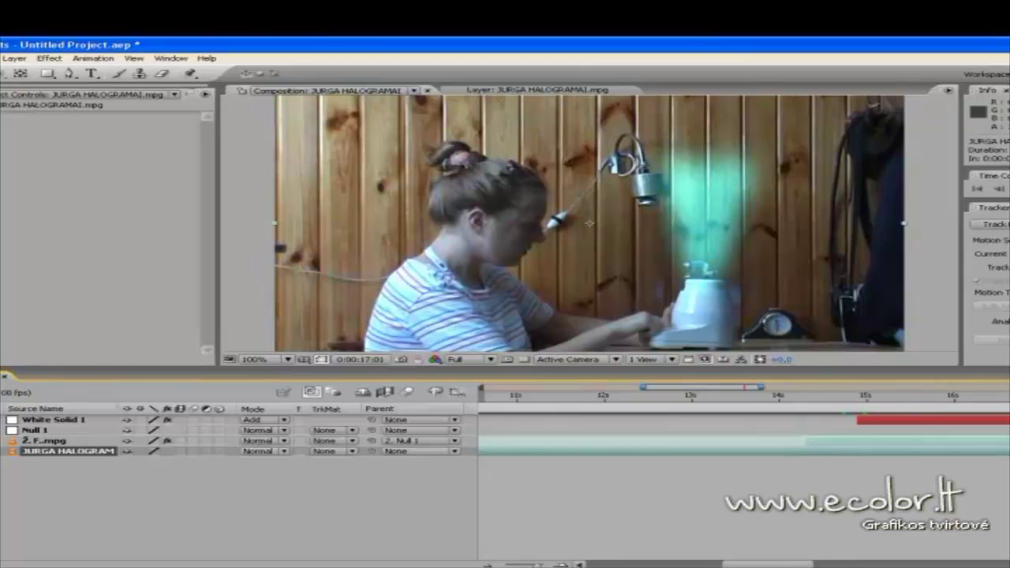
{"action": "key", "text": "semicolon"}
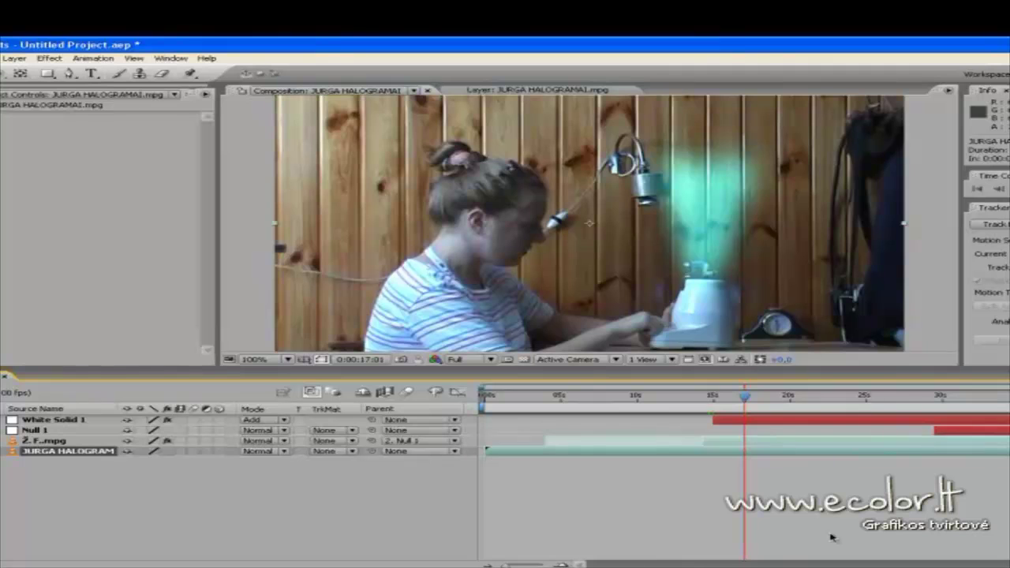
Step: Parent the White Solid 1 layer to Null 1 and check the null's transform properties
{"action": "left_click_drag", "start_coordinate": [748, 400], "coordinate": [868, 401]}
{"action": "left_click_drag", "start_coordinate": [890, 432], "coordinate": [969, 454]}
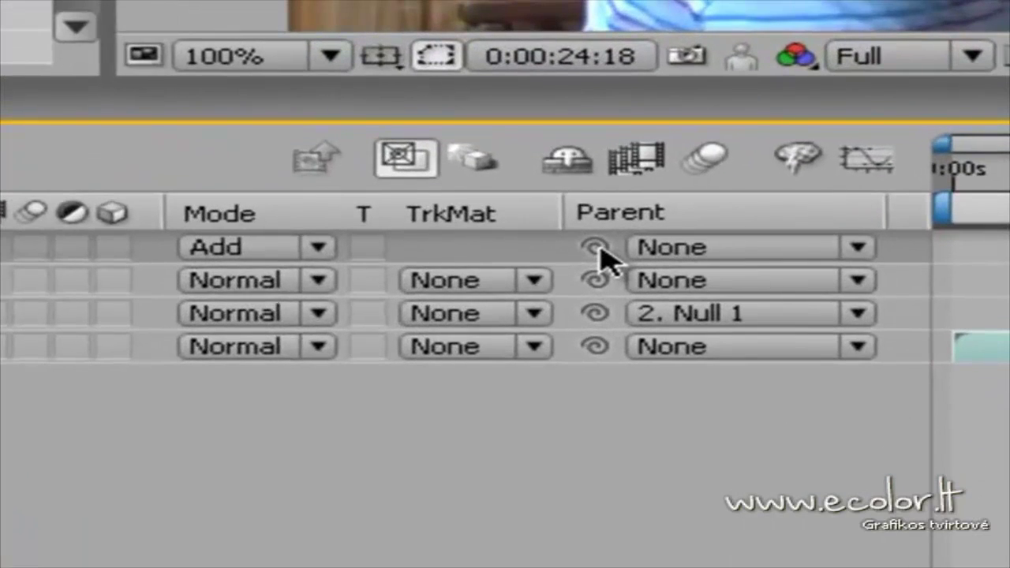
{"action": "left_click_drag", "start_coordinate": [598, 251], "coordinate": [121, 353]}
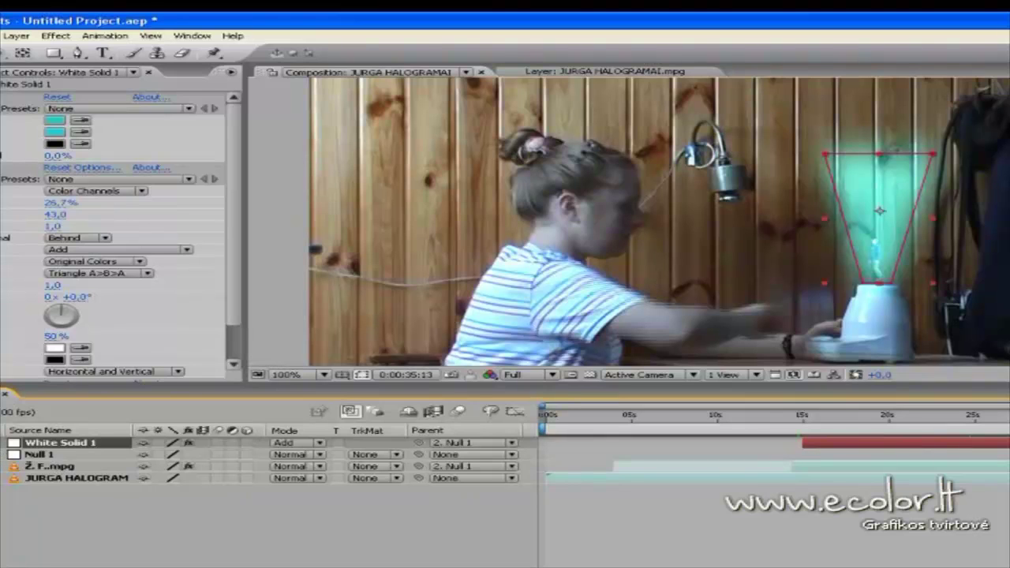
{"action": "left_click", "coordinate": [0, 455]}
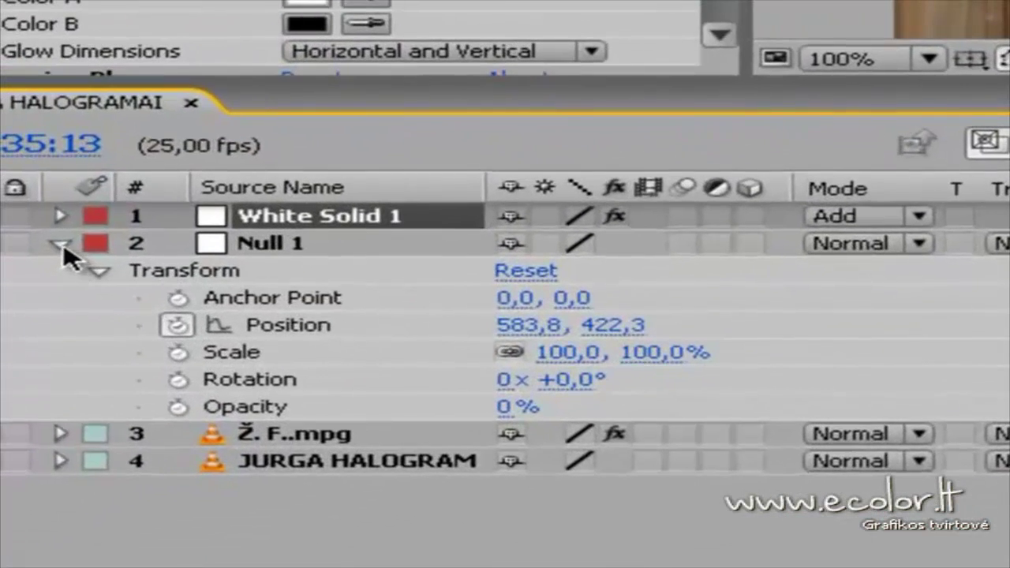
{"action": "left_click", "coordinate": [0, 455]}
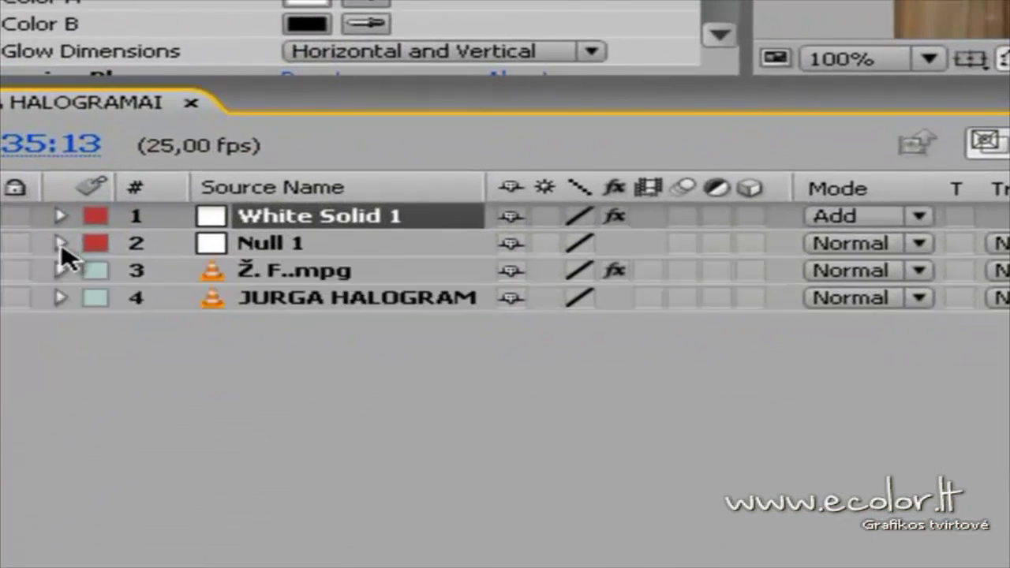
Step: Fade out the Ž. F..mpg layer with an Opacity keyframe at 0:00:34:14 and a fully transparent one at 0:00:35:22
{"action": "left_click", "coordinate": [60, 272]}
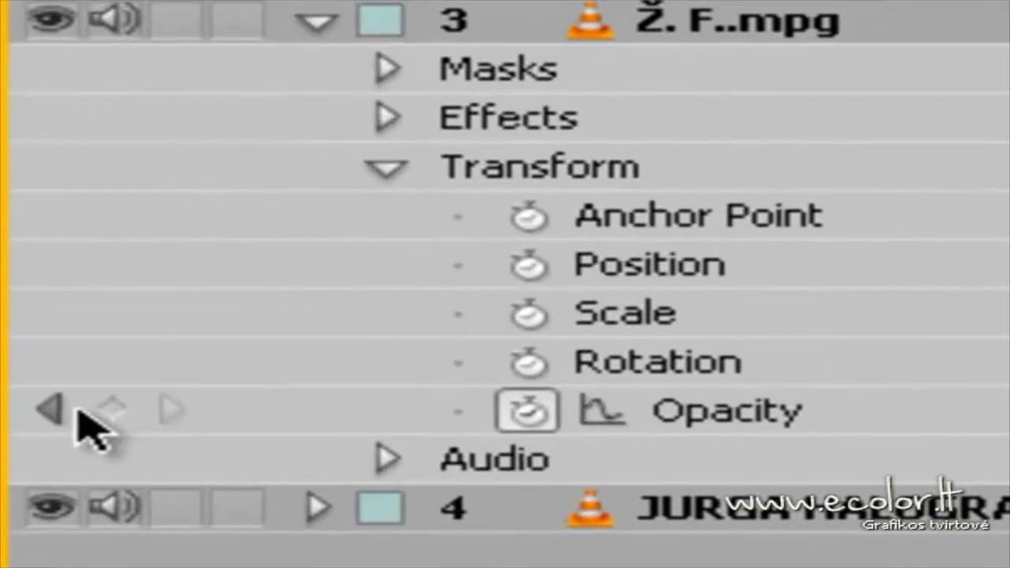
{"action": "left_click", "coordinate": [111, 411]}
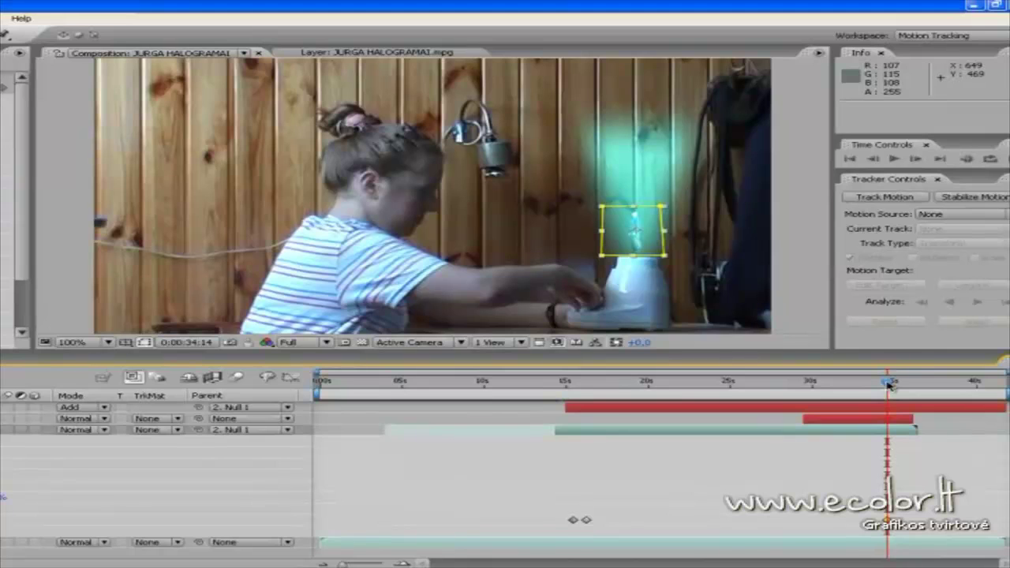
{"action": "left_click_drag", "start_coordinate": [890, 384], "coordinate": [910, 387]}
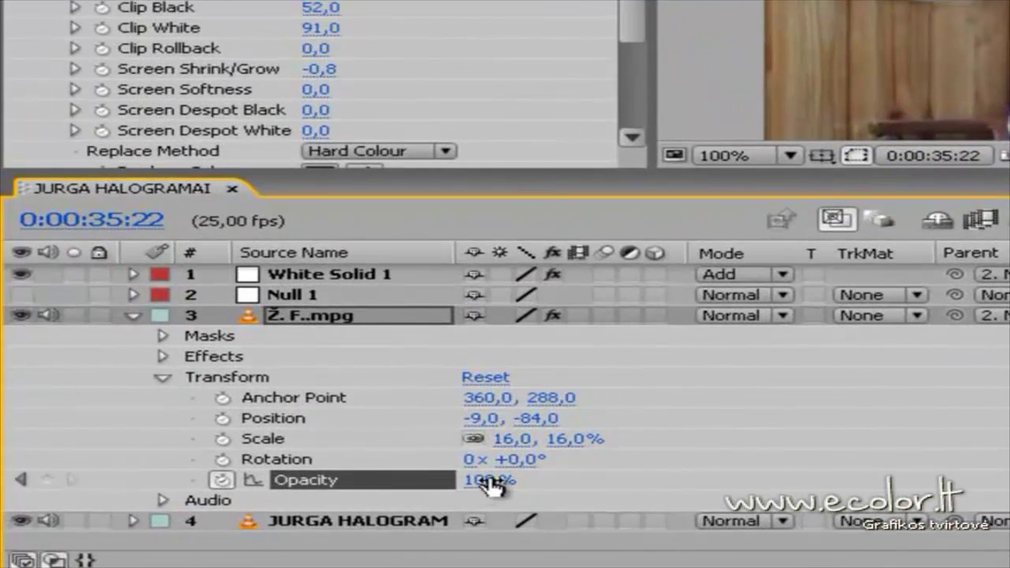
{"action": "left_click_drag", "start_coordinate": [490, 487], "coordinate": [202, 501]}
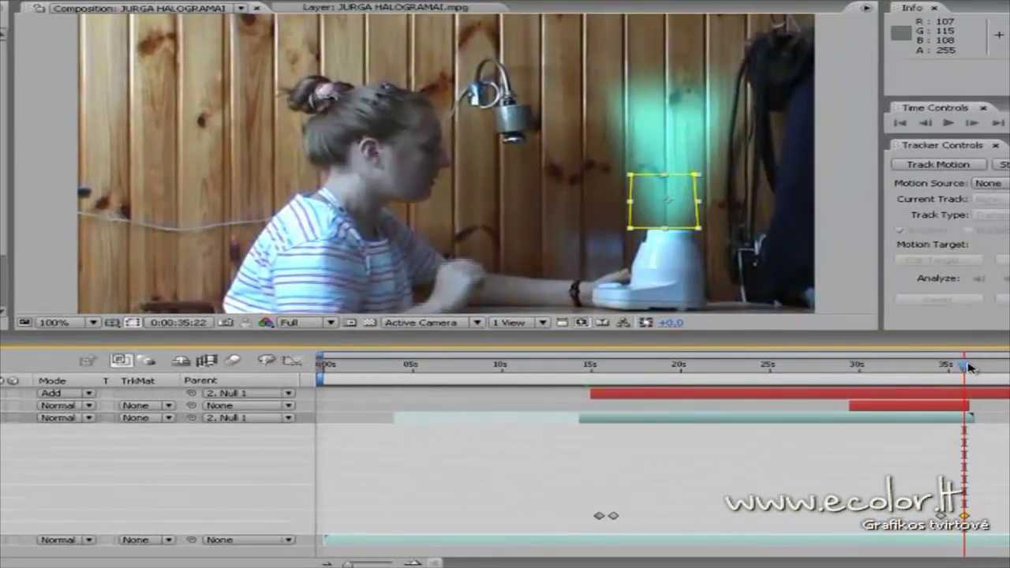
Step: Add a Mask Path keyframe to Mask 1 of the White Solid 1 layer at 0:00:34:14
{"action": "left_click_drag", "start_coordinate": [969, 369], "coordinate": [954, 391]}
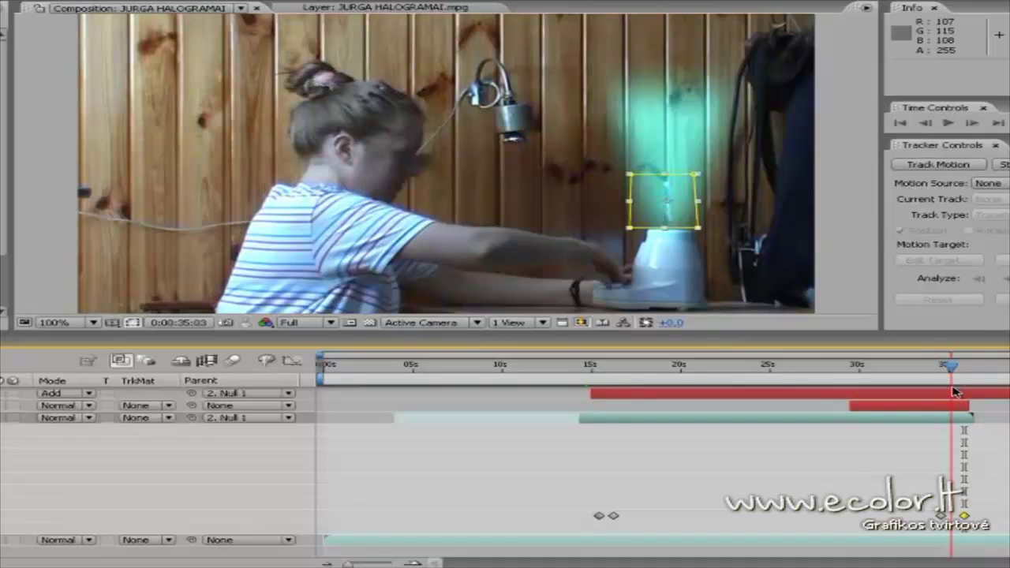
{"action": "left_click_drag", "start_coordinate": [954, 392], "coordinate": [946, 400]}
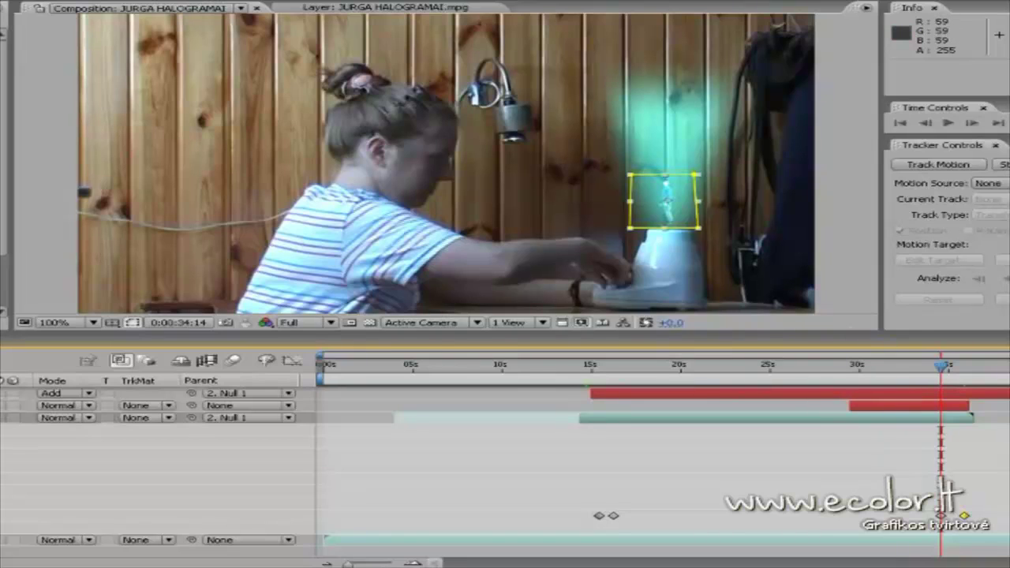
{"action": "key", "text": "u"}
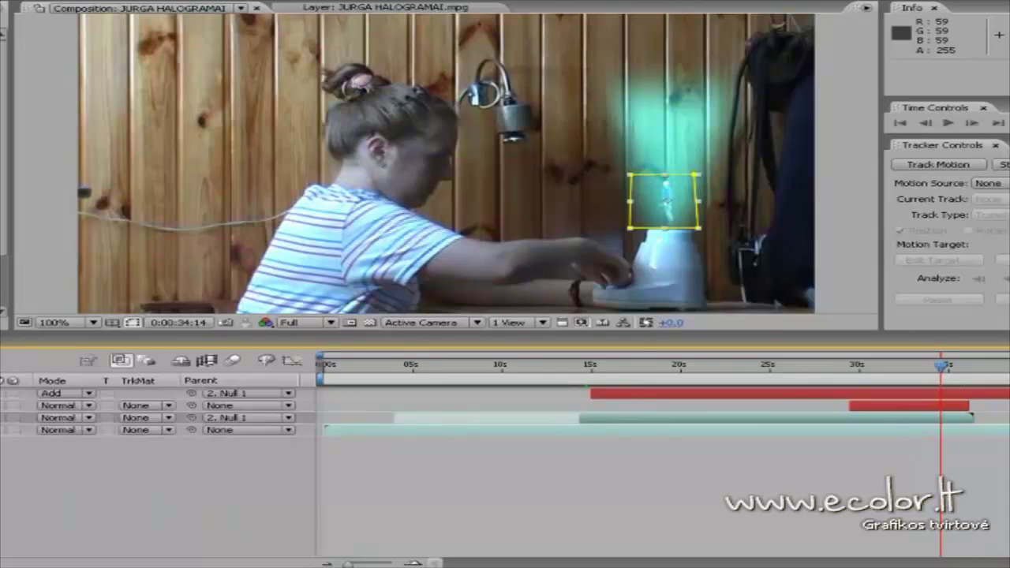
{"action": "key", "text": "u"}
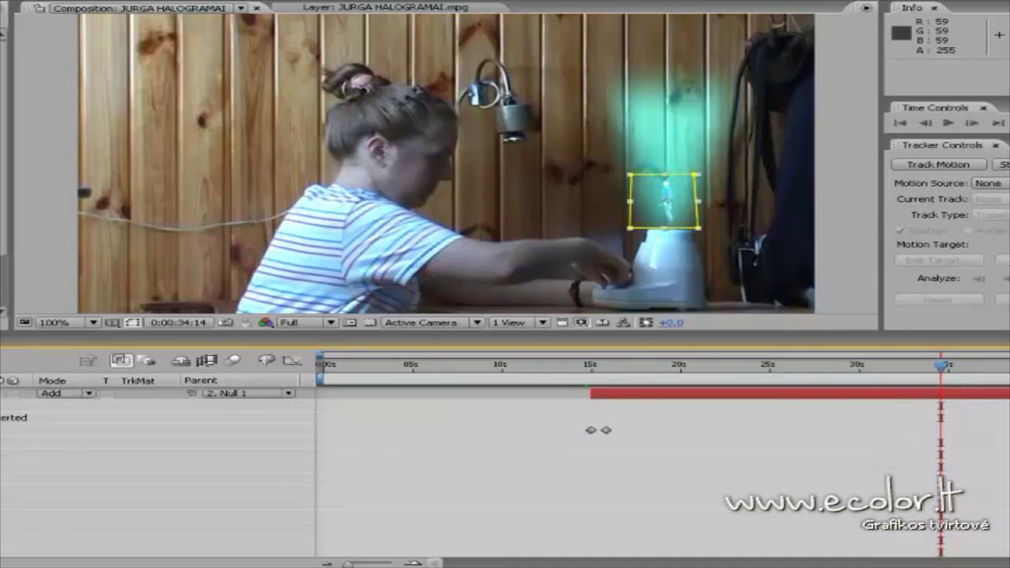
{"action": "left_click", "coordinate": [918, 398]}
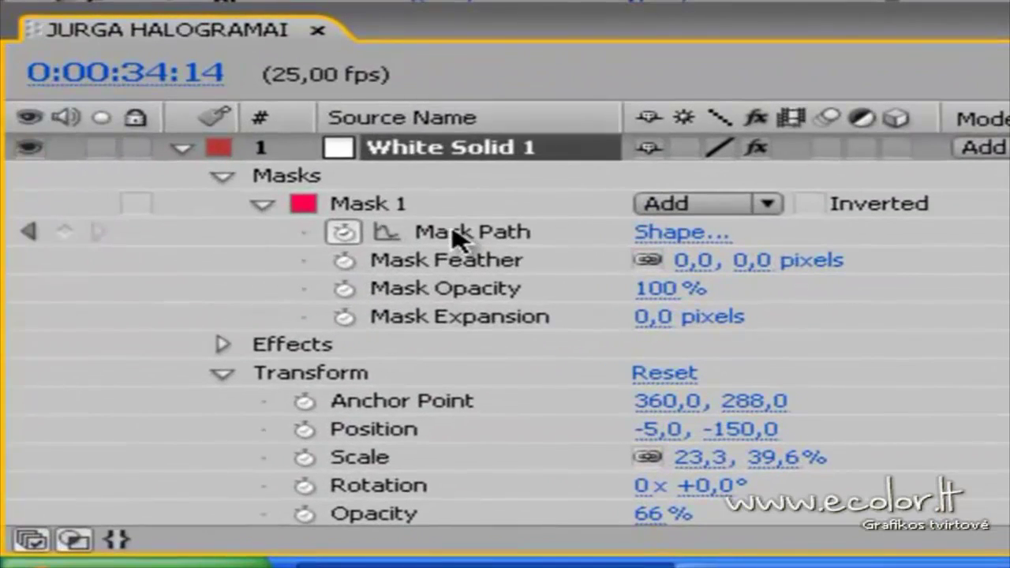
{"action": "left_click", "coordinate": [66, 232]}
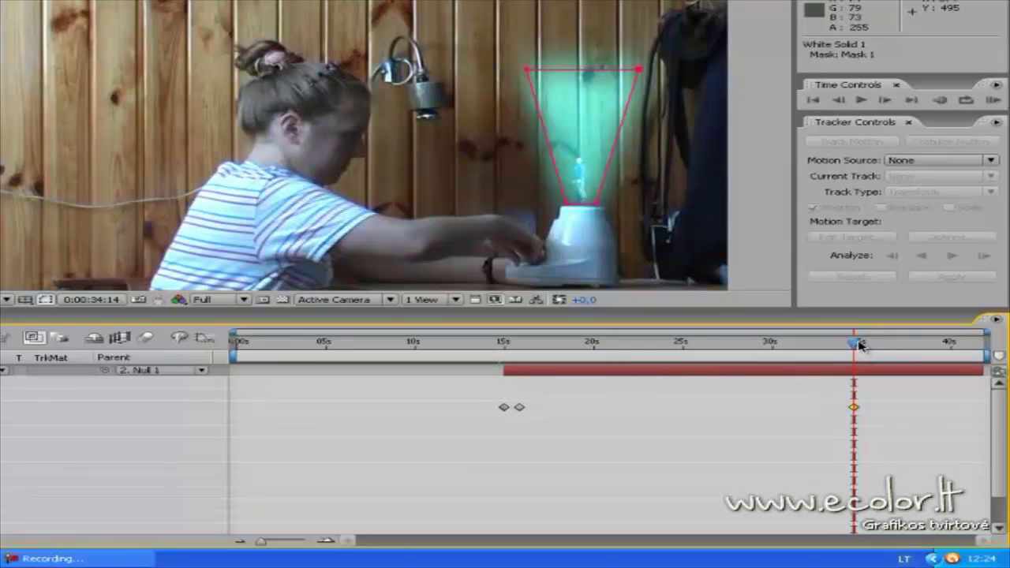
Step: Collapse Mask 1's two upper points onto the device's top rim at 0:00:36:00 to shrink the beam back
{"action": "left_click_drag", "start_coordinate": [858, 347], "coordinate": [882, 360]}
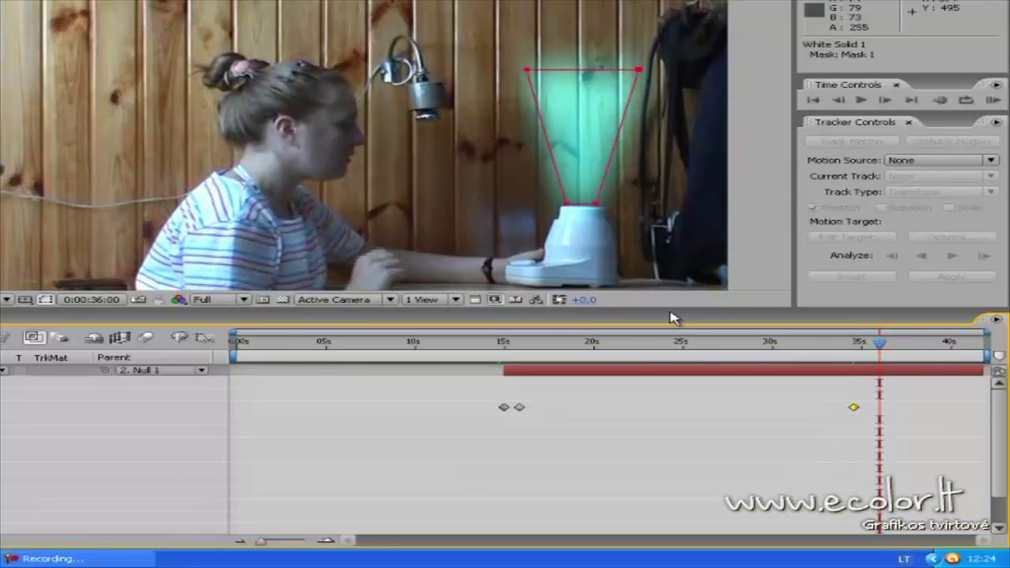
{"action": "left_click", "coordinate": [529, 73]}
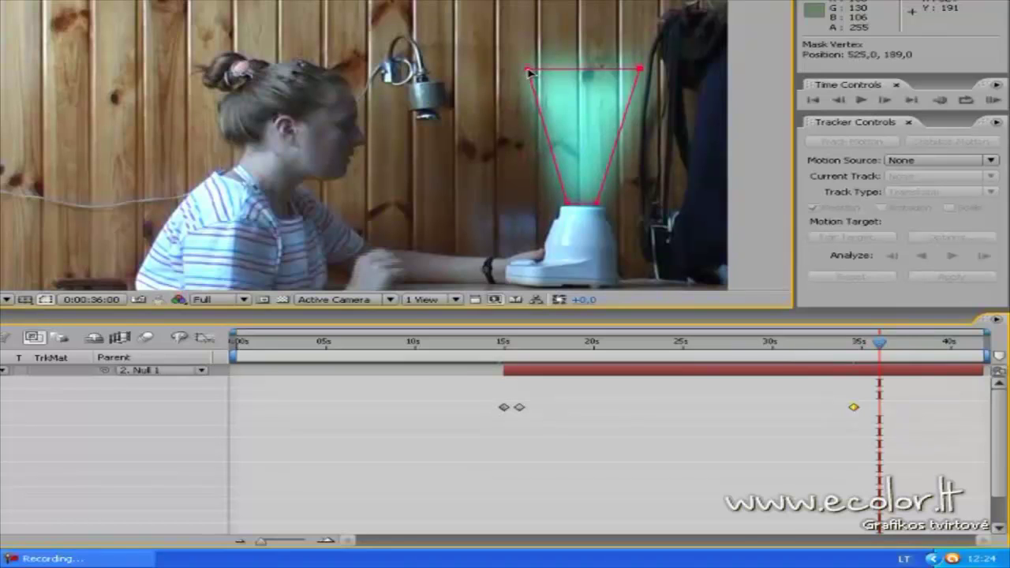
{"action": "left_click", "coordinate": [894, 426]}
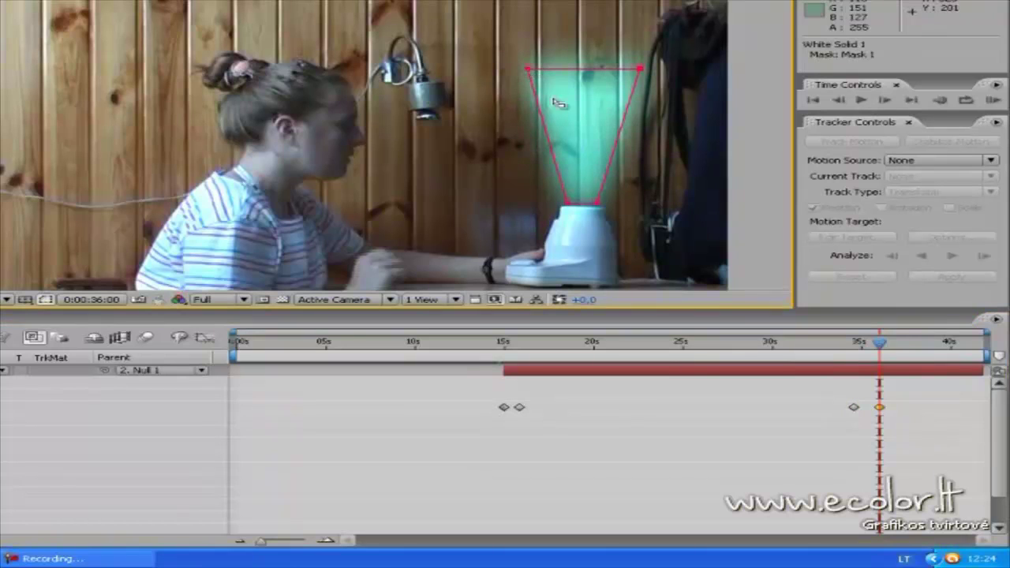
{"action": "left_click", "coordinate": [861, 376]}
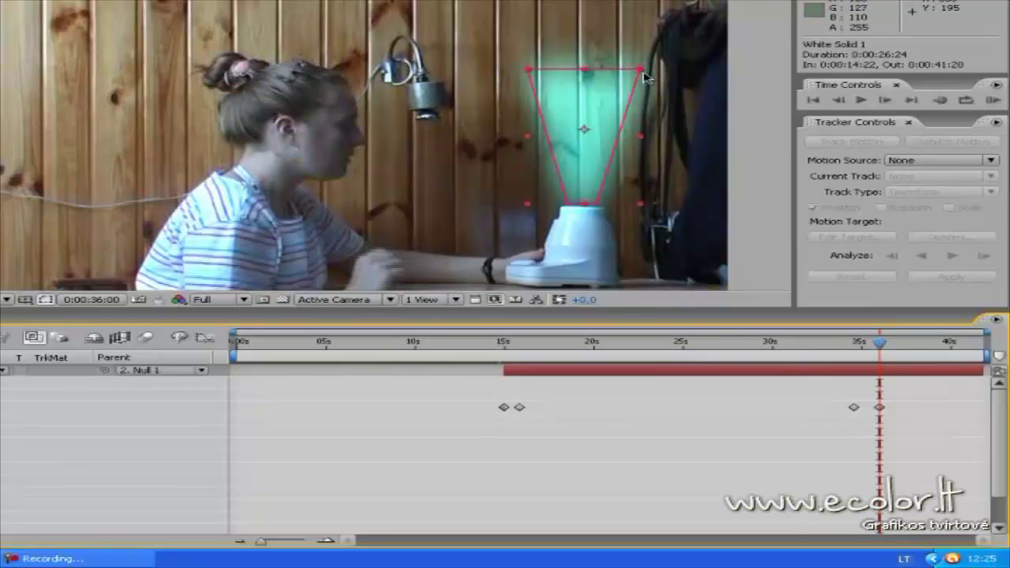
{"action": "left_click_drag", "start_coordinate": [643, 72], "coordinate": [602, 151]}
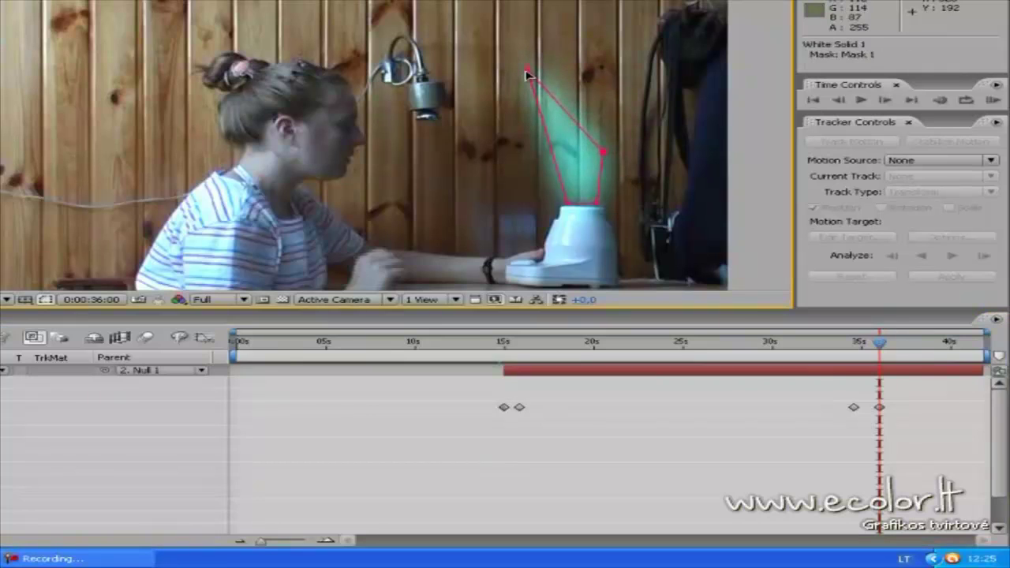
{"action": "left_click_drag", "start_coordinate": [531, 71], "coordinate": [564, 203]}
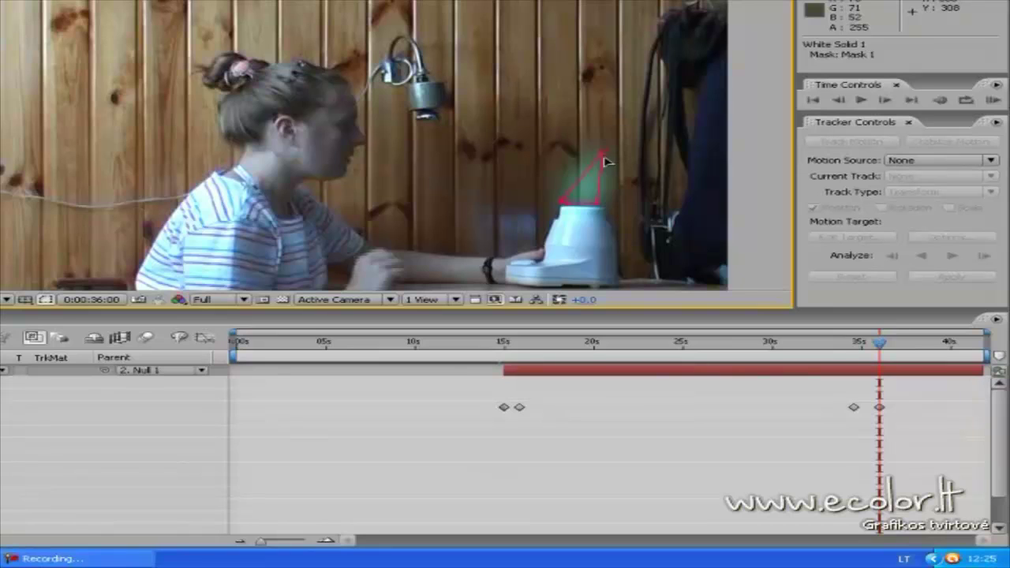
{"action": "left_click_drag", "start_coordinate": [604, 157], "coordinate": [602, 207]}
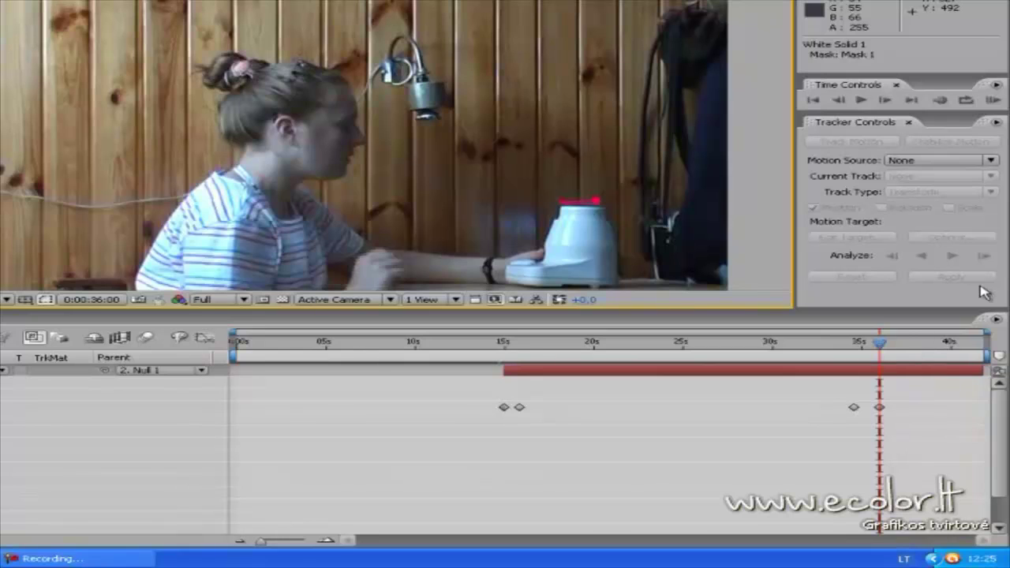
Step: Trim the end of the White Solid 1 layer to 0:00:36:07 and check the beam's retraction
{"action": "left_click", "coordinate": [886, 100]}
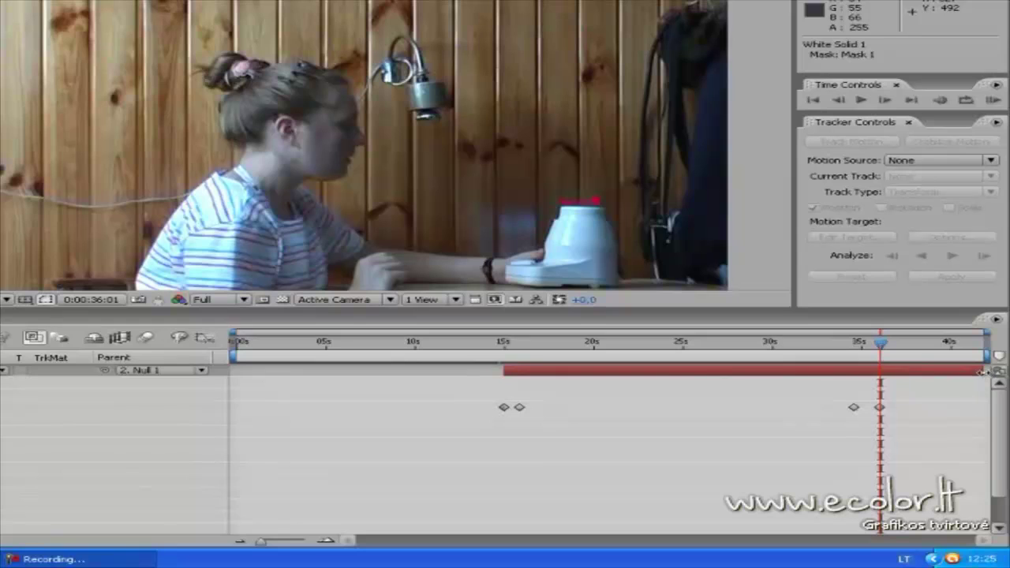
{"action": "left_click_drag", "start_coordinate": [983, 370], "coordinate": [883, 390]}
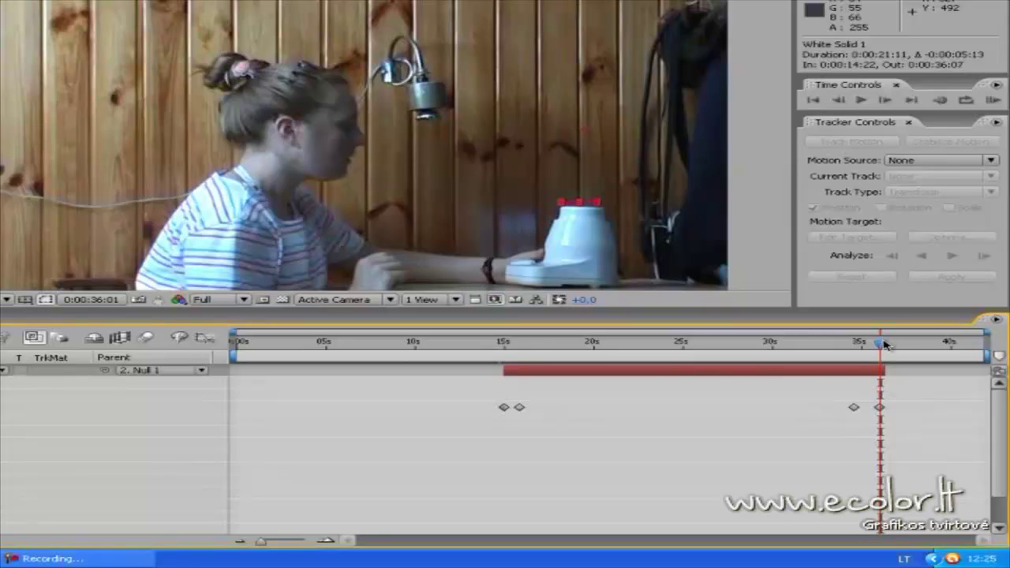
{"action": "left_click_drag", "start_coordinate": [885, 344], "coordinate": [864, 418]}
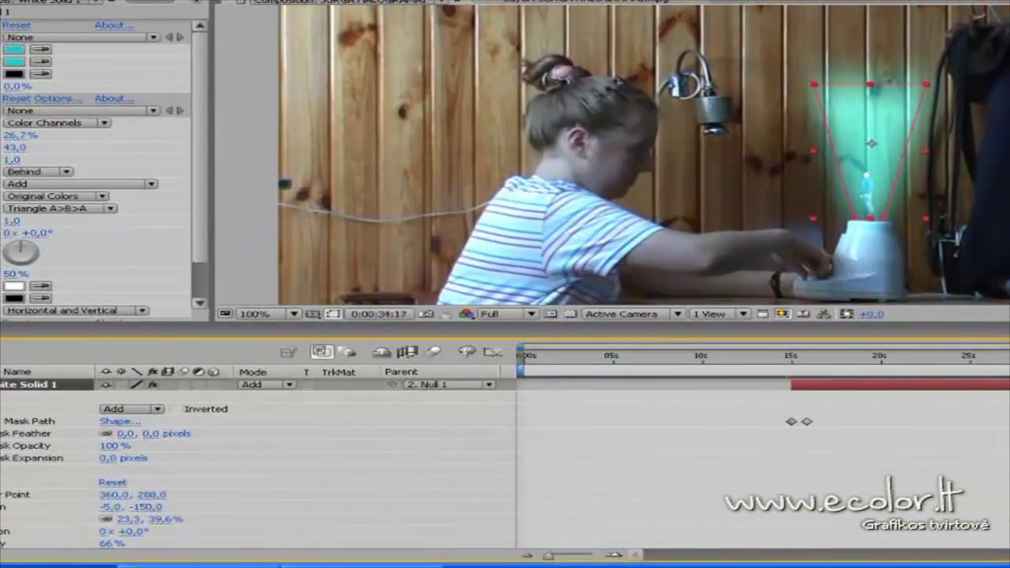
Step: Make the White Solid 1 layer a 3D layer and collapse its properties, with the time at 0:00:19:09
{"action": "left_click_drag", "start_coordinate": [1006, 418], "coordinate": [874, 446]}
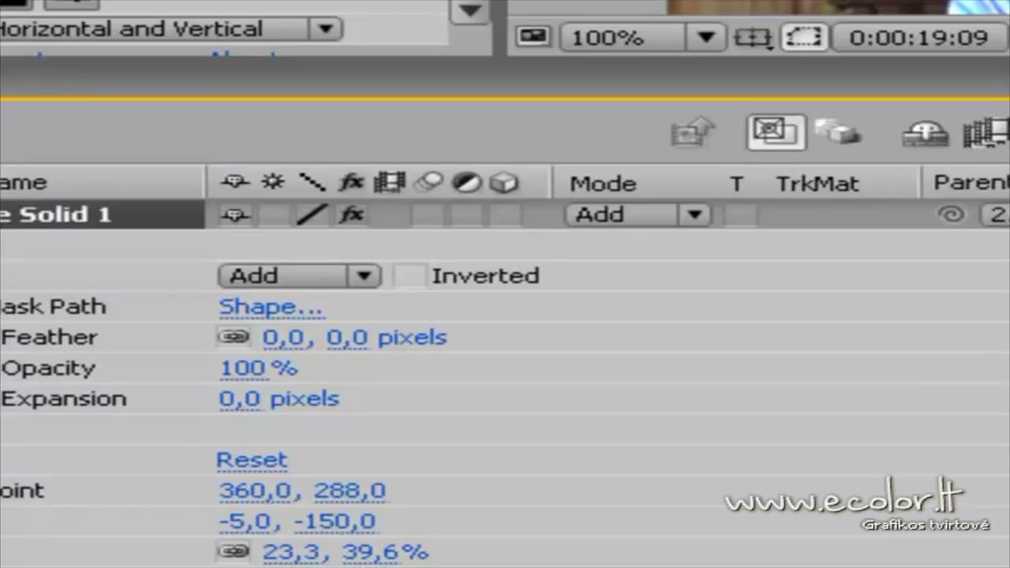
{"action": "left_click", "coordinate": [4, 245]}
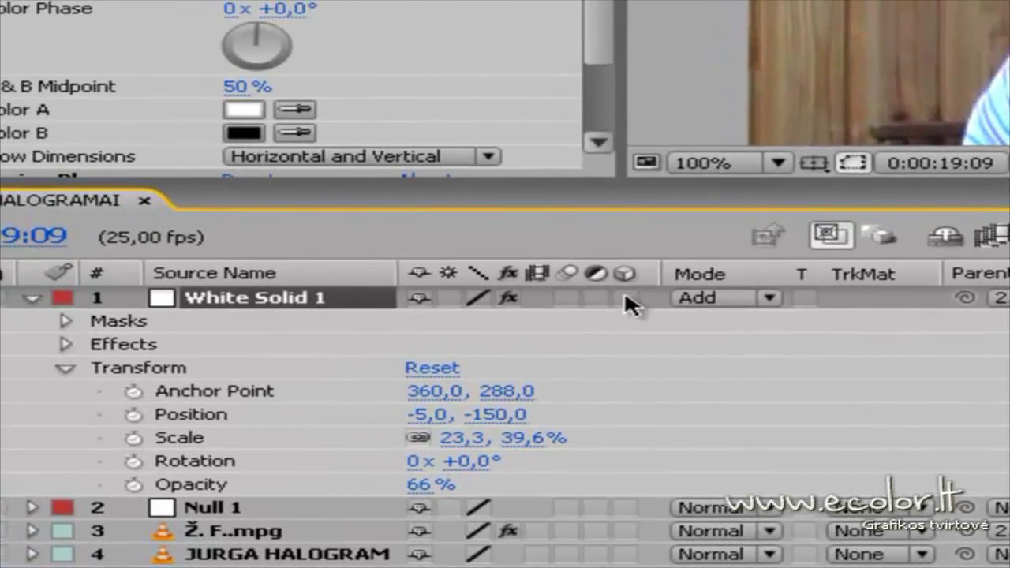
{"action": "left_click", "coordinate": [624, 298]}
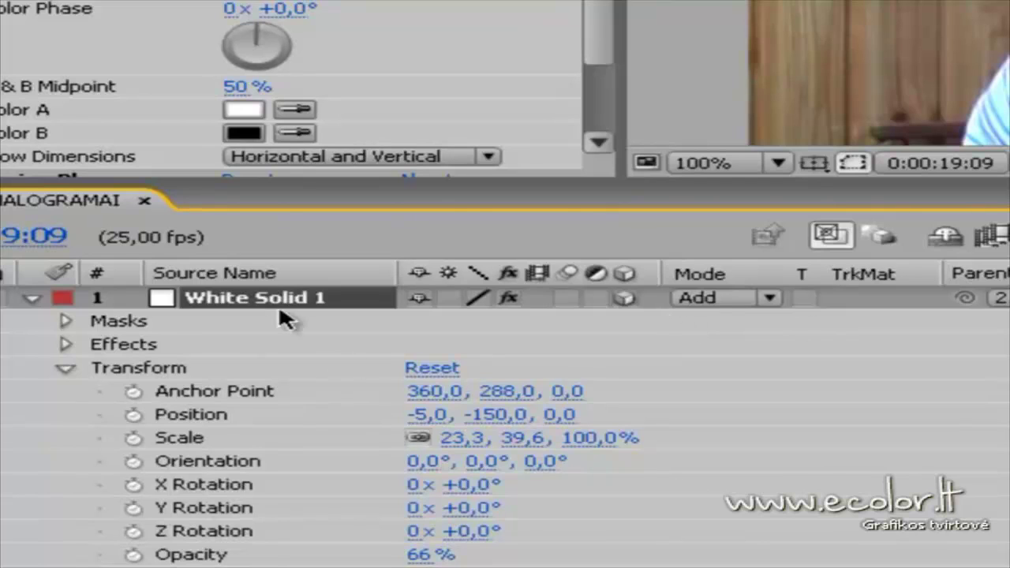
{"action": "left_click", "coordinate": [32, 300]}
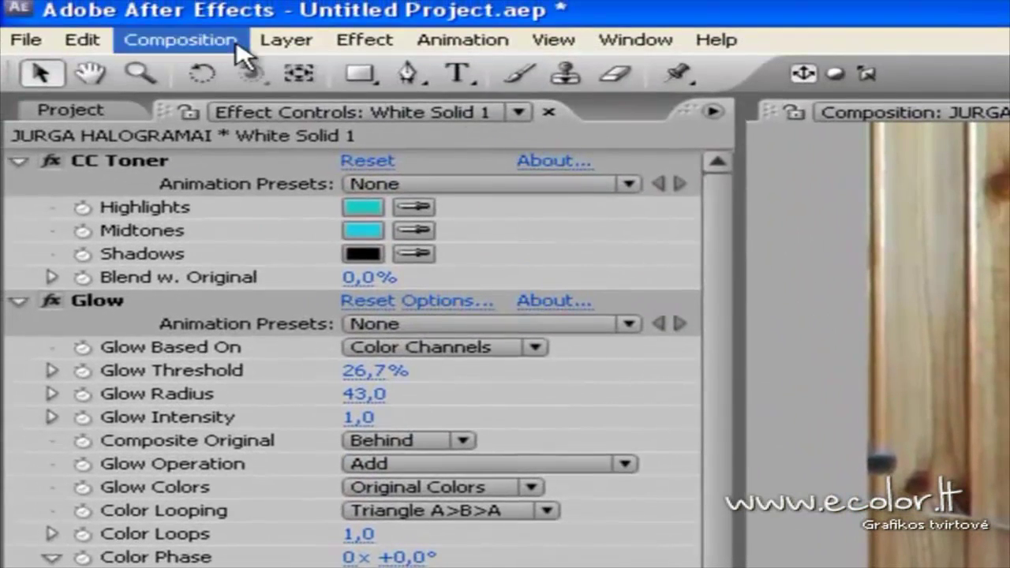
Step: Duplicate the White Solid 1 layer, place the copy directly below the Ž. F..mpg layer, and select Ž. F..mpg
{"action": "left_click", "coordinate": [82, 40]}
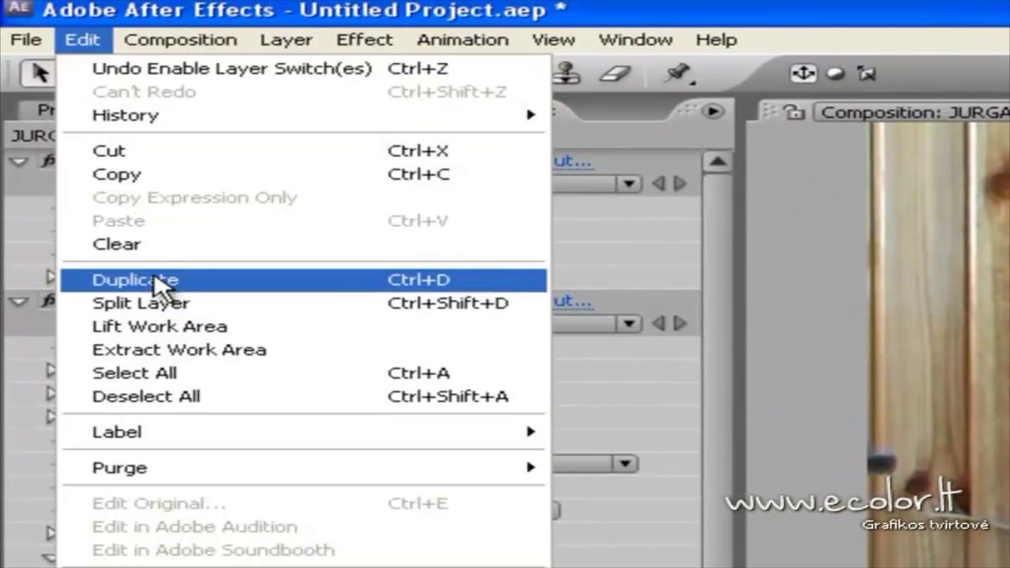
{"action": "left_click", "coordinate": [154, 280]}
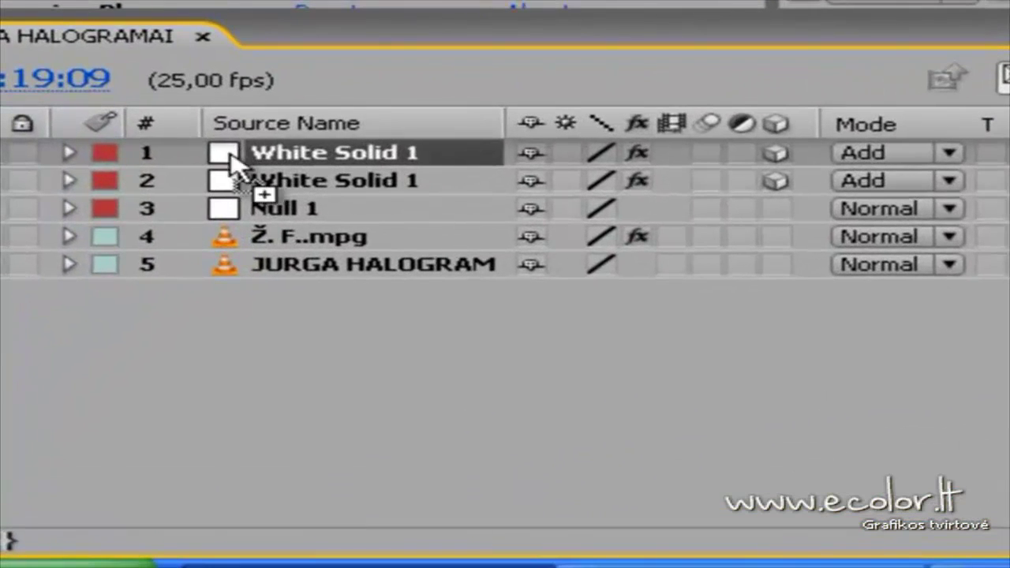
{"action": "left_click_drag", "start_coordinate": [234, 166], "coordinate": [234, 243]}
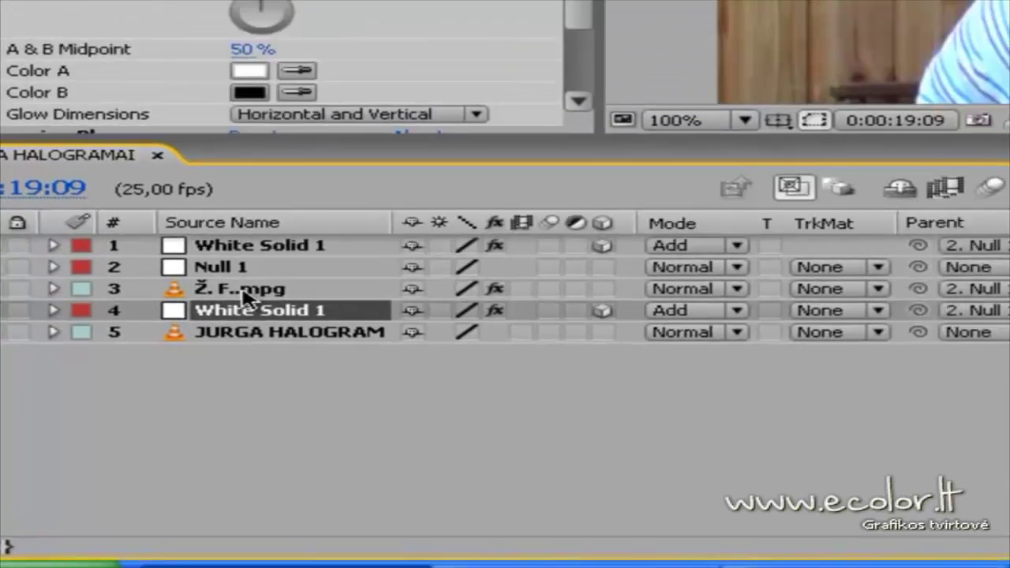
{"action": "left_click", "coordinate": [304, 215]}
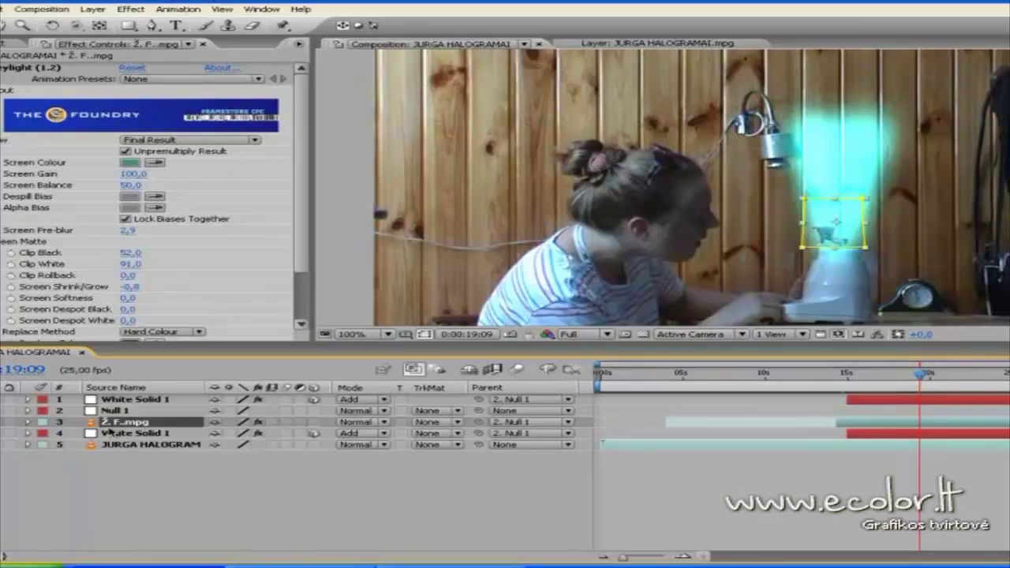
Step: Set the X Rotation of the lower White Solid 1 layer to -25° and collapse its properties
{"action": "left_click", "coordinate": [874, 437]}
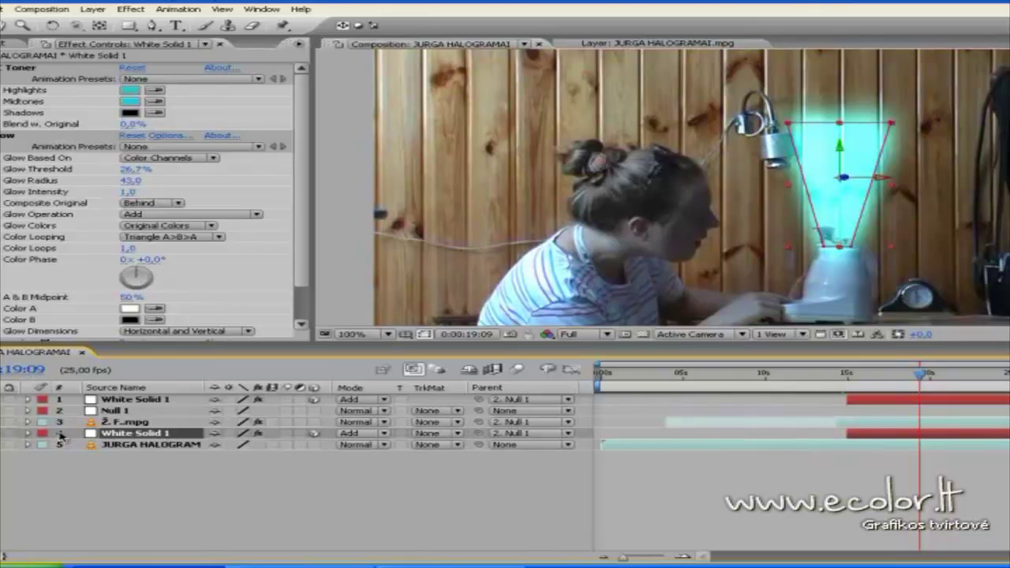
{"action": "left_click", "coordinate": [28, 434]}
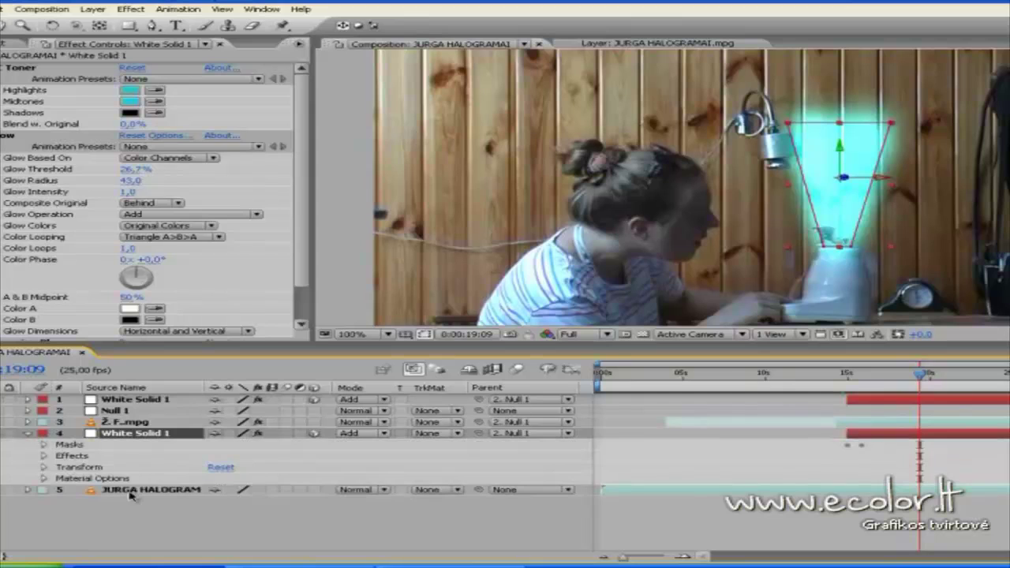
{"action": "left_click", "coordinate": [45, 467]}
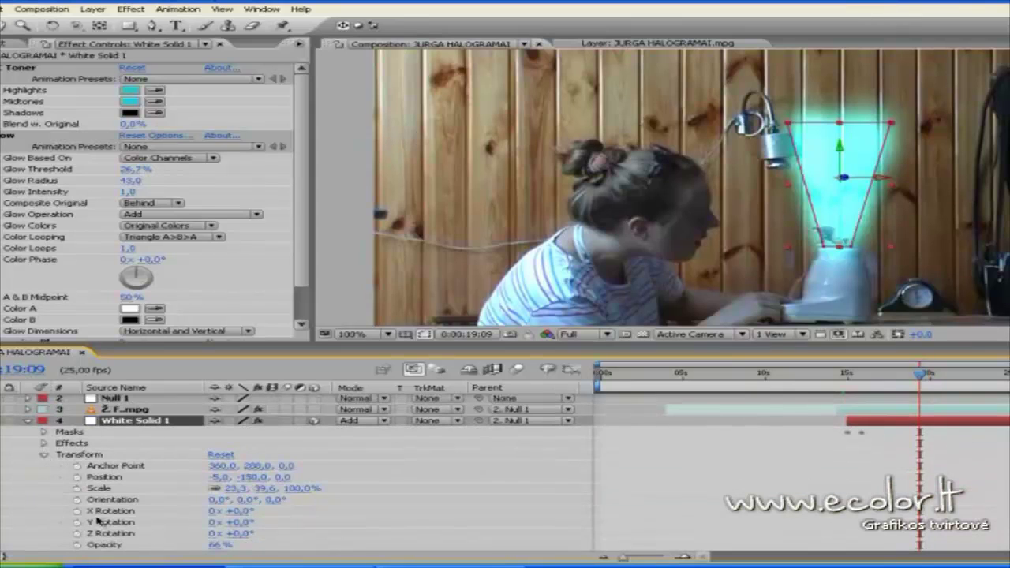
{"action": "left_click_drag", "start_coordinate": [241, 515], "coordinate": [214, 511]}
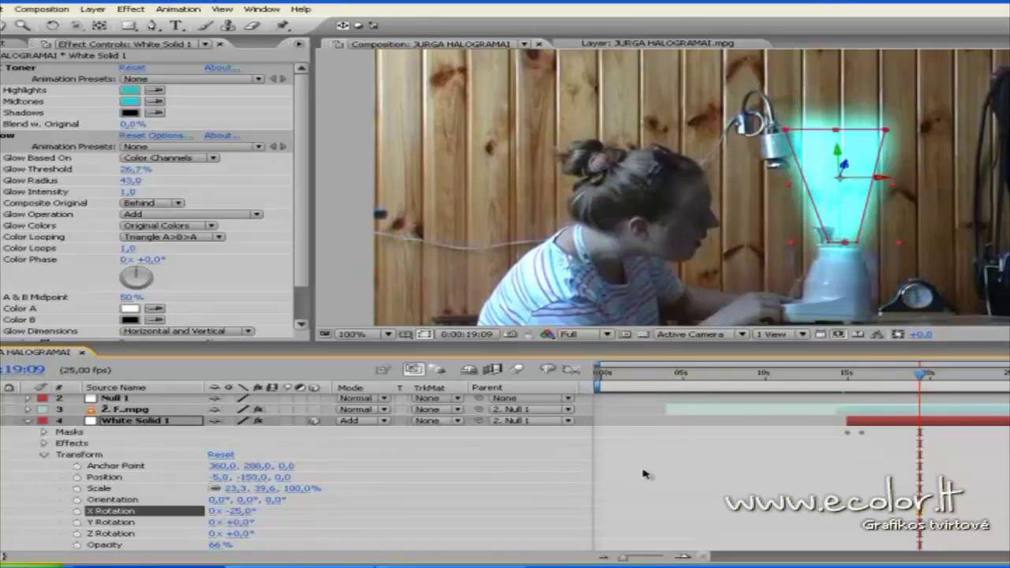
{"action": "left_click", "coordinate": [31, 422]}
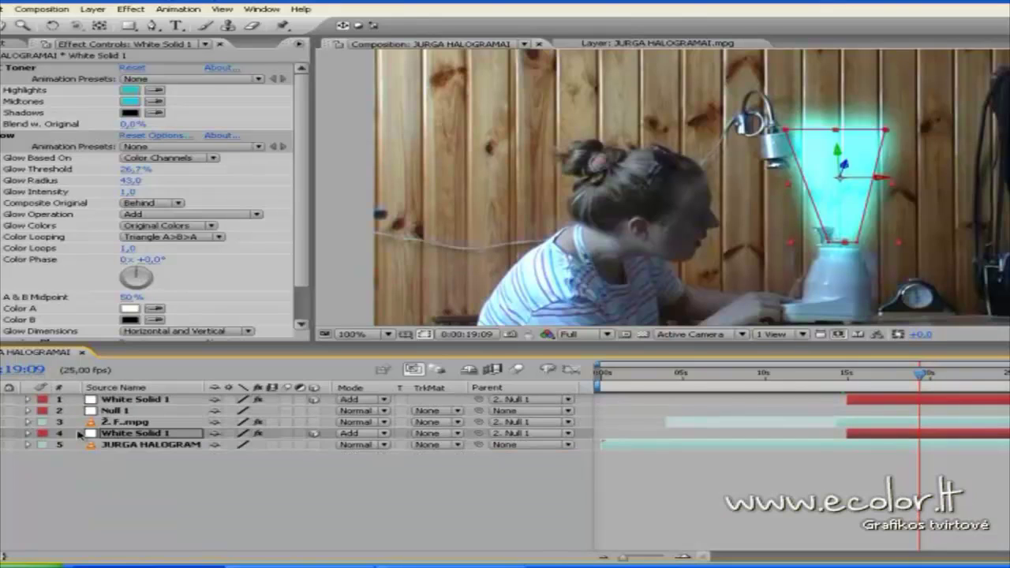
Step: Set the X Rotation of the topmost White Solid 1 layer to +24° and collapse its properties
{"action": "left_click", "coordinate": [28, 400]}
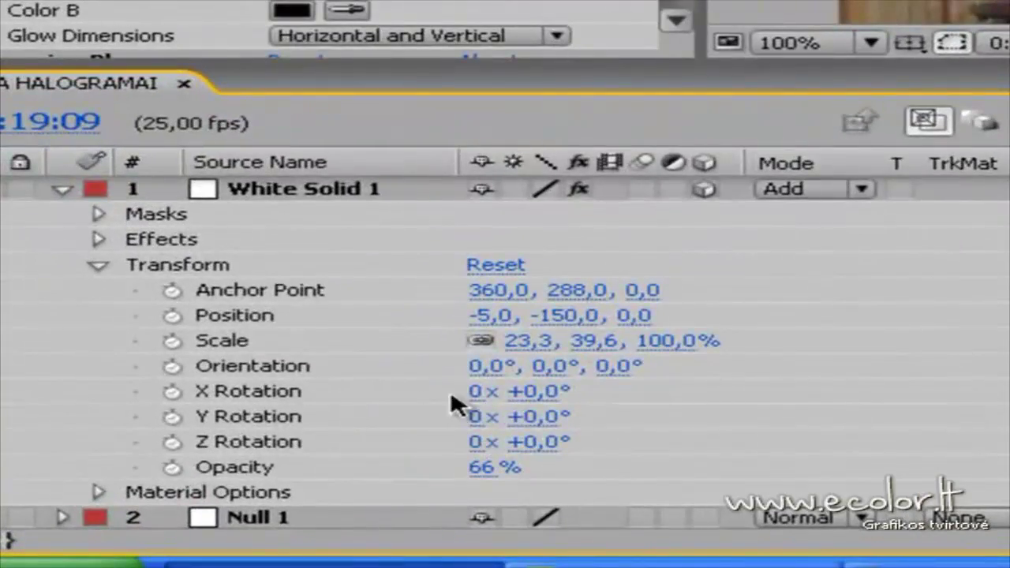
{"action": "left_click_drag", "start_coordinate": [536, 390], "coordinate": [587, 394]}
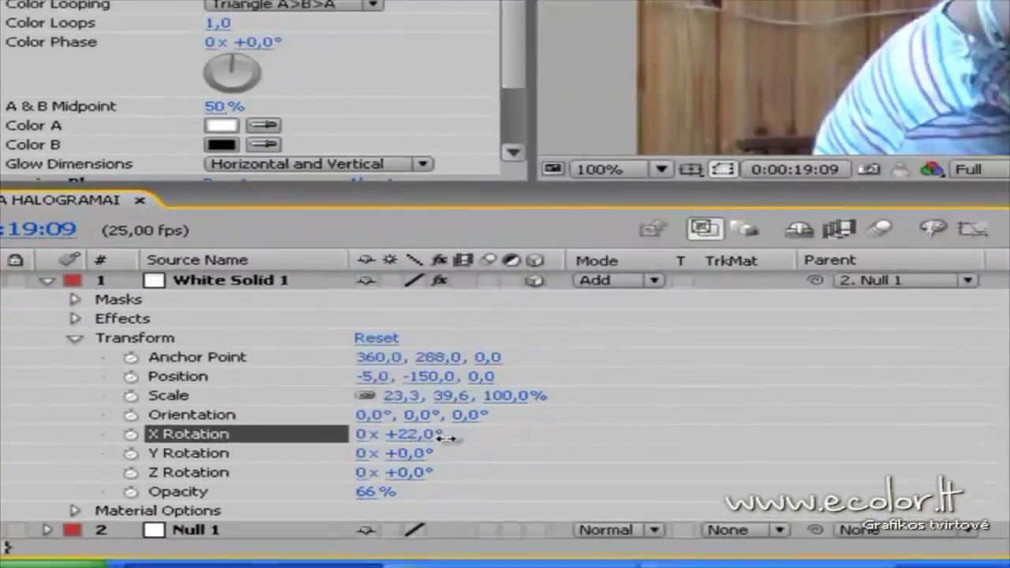
{"action": "left_click_drag", "start_coordinate": [446, 436], "coordinate": [509, 444]}
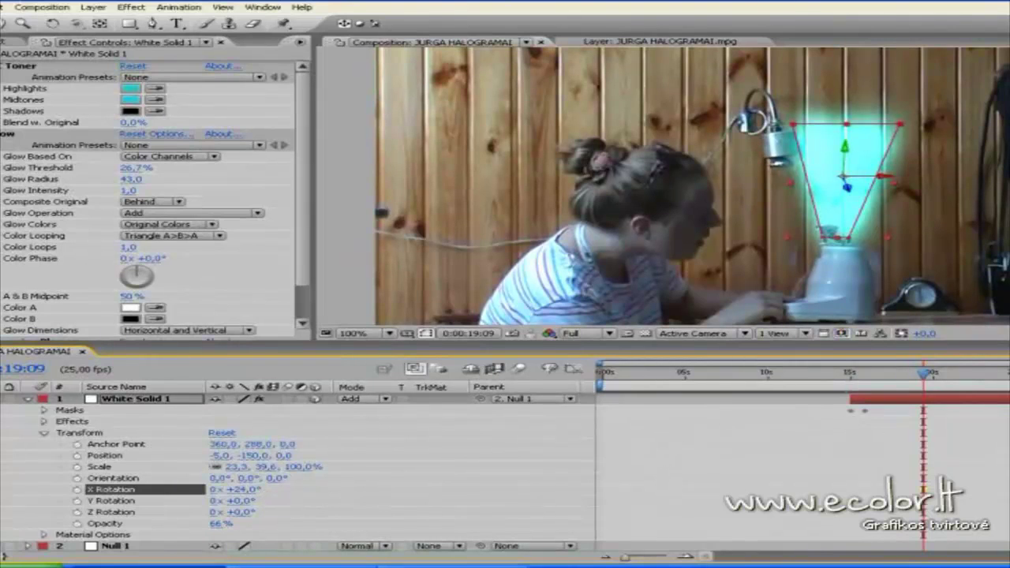
{"action": "left_click", "coordinate": [28, 400]}
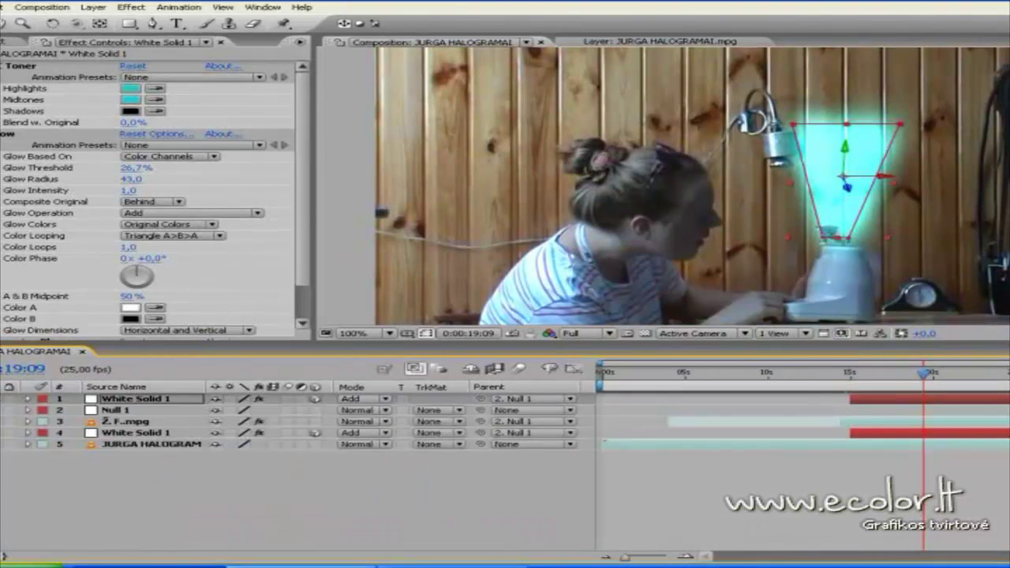
Step: Select the JURGA HALOGRAMAI.mpg layer, review the composition up to 0:00:37:14, and show the project's items
{"action": "left_click", "coordinate": [868, 446]}
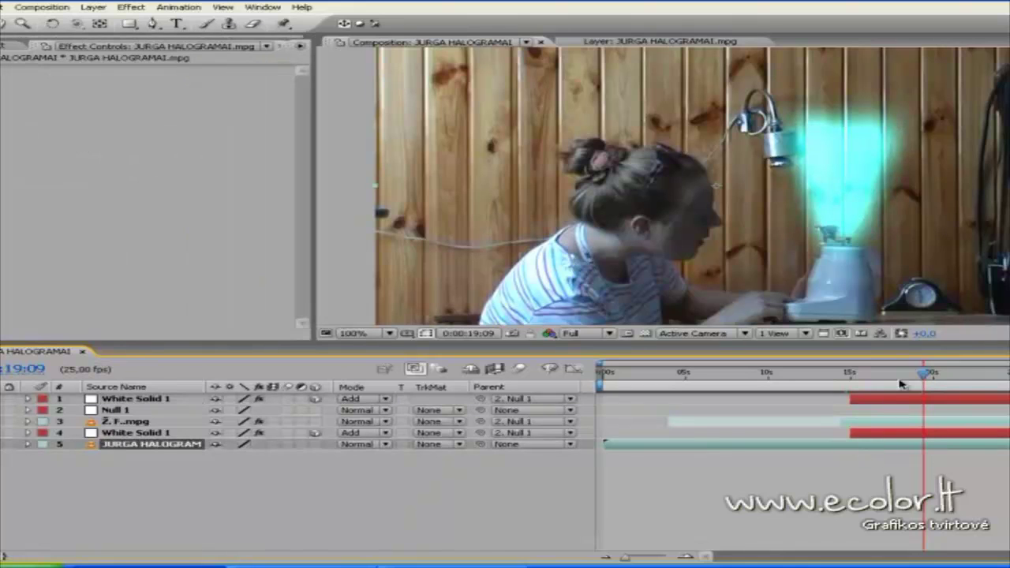
{"action": "mouse_move", "coordinate": [927, 376]}
{"action": "left_mouse_down"}
{"action": "mouse_move", "coordinate": [766, 376]}
{"action": "mouse_move", "coordinate": [938, 378]}
{"action": "left_mouse_up"}
{"action": "left_click_drag", "start_coordinate": [965, 419], "coordinate": [1009, 395]}
{"action": "key", "text": "comma"}
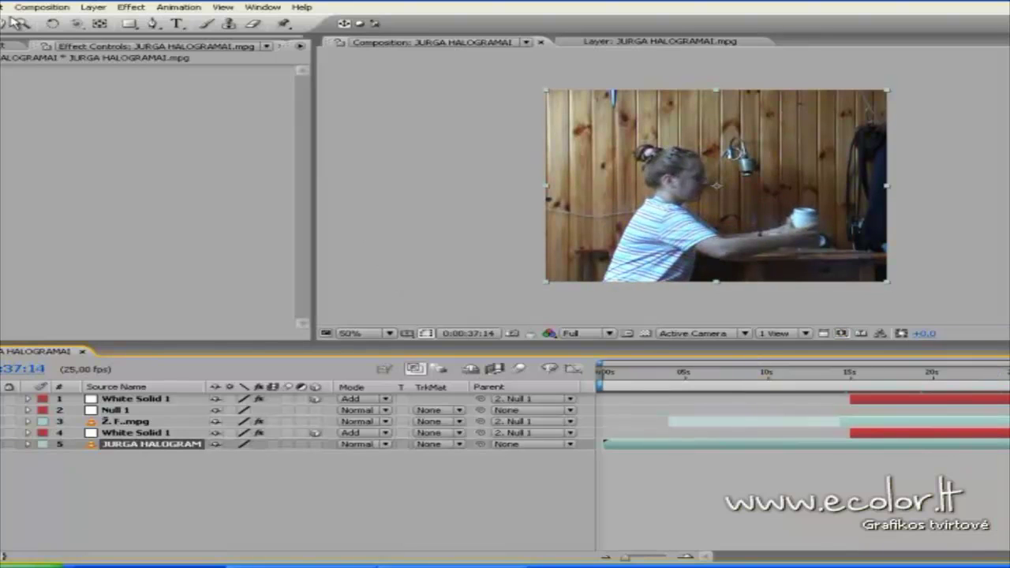
{"action": "left_click", "coordinate": [8, 45]}
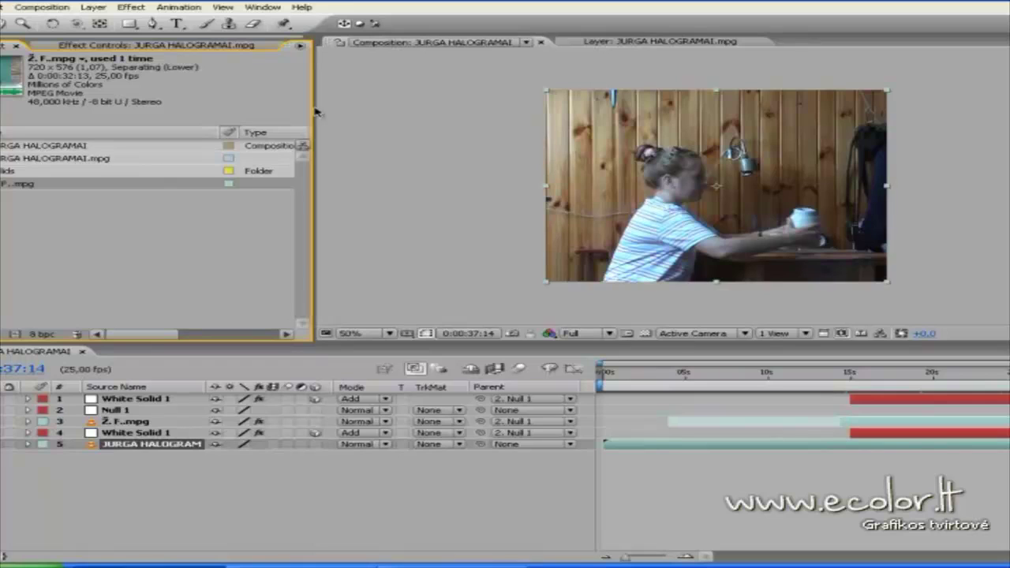